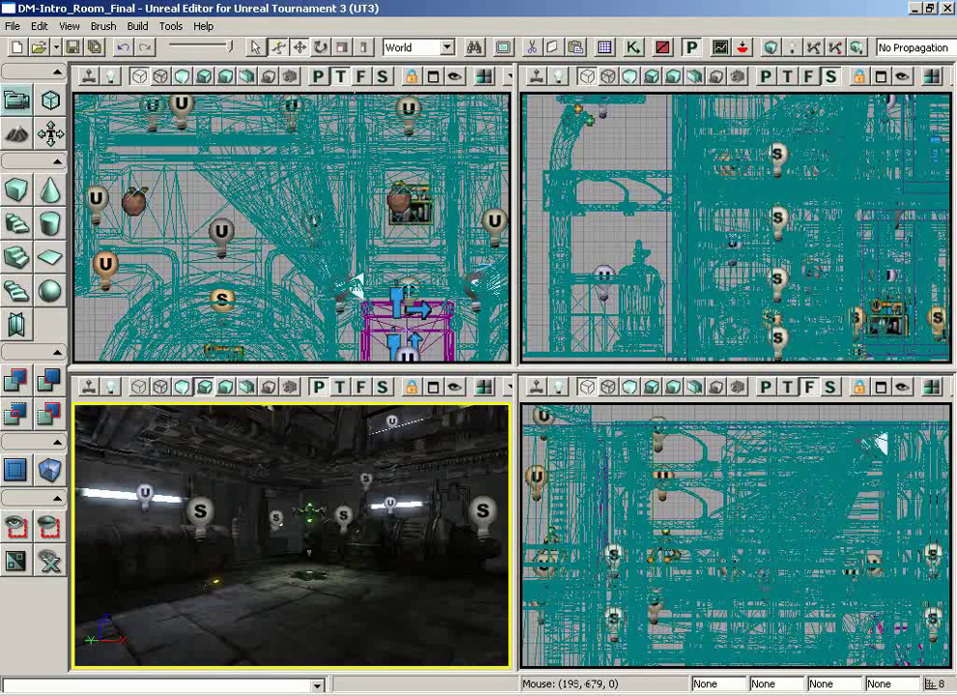
Pan the Top wireframe view across the level to examine different parts of the room layout.
left_click(340, 77)
left_click_drag(286, 174, 319, 363)
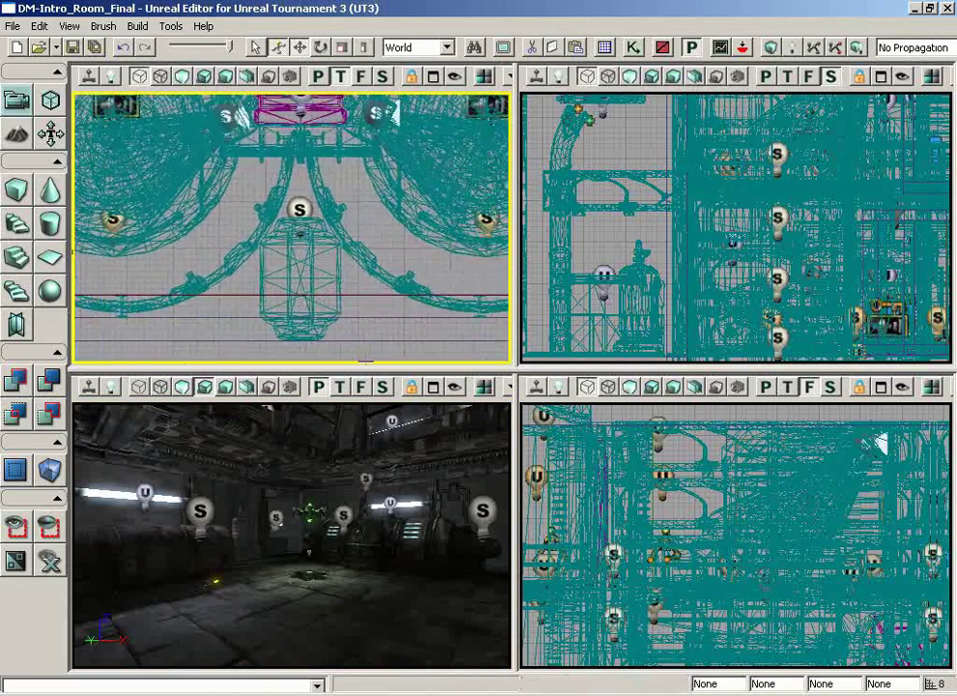
left_click_drag(271, 111, 208, 208)
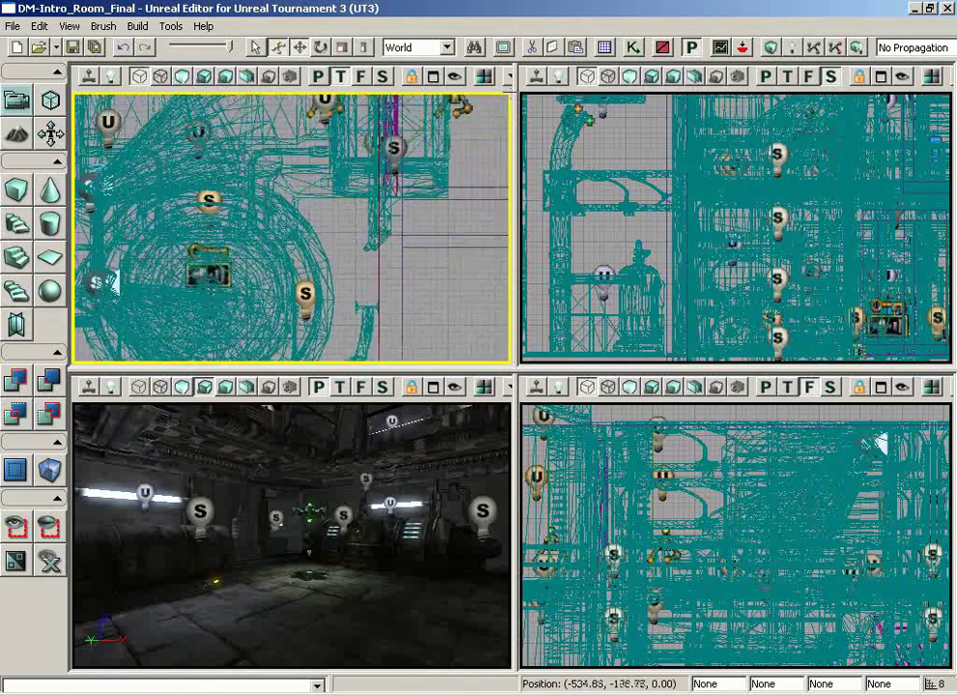
left_click_drag(458, 299, 193, 102)
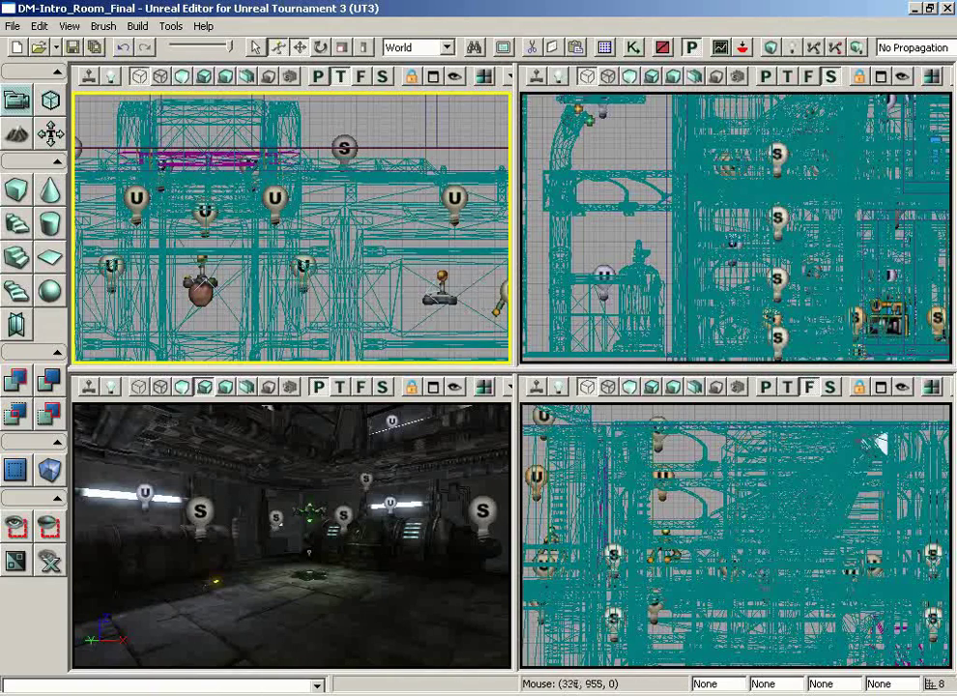
left_click_drag(200, 290, 317, 227)
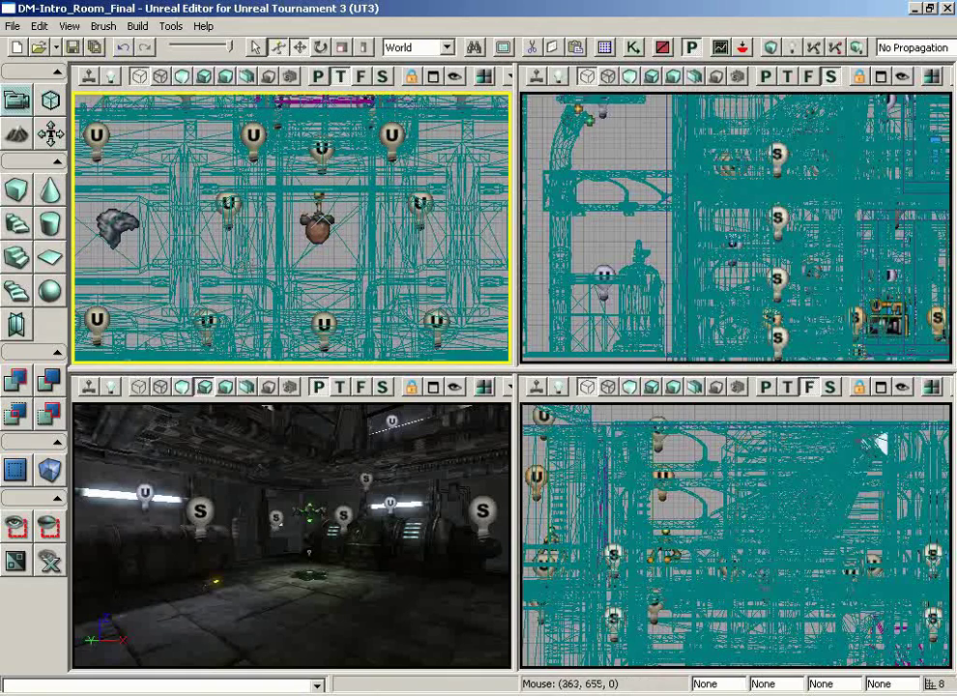
Zoom the Top view in on the room's details and out to the whole level layout, ending on a close view.
scroll(291, 229, "down", 8)
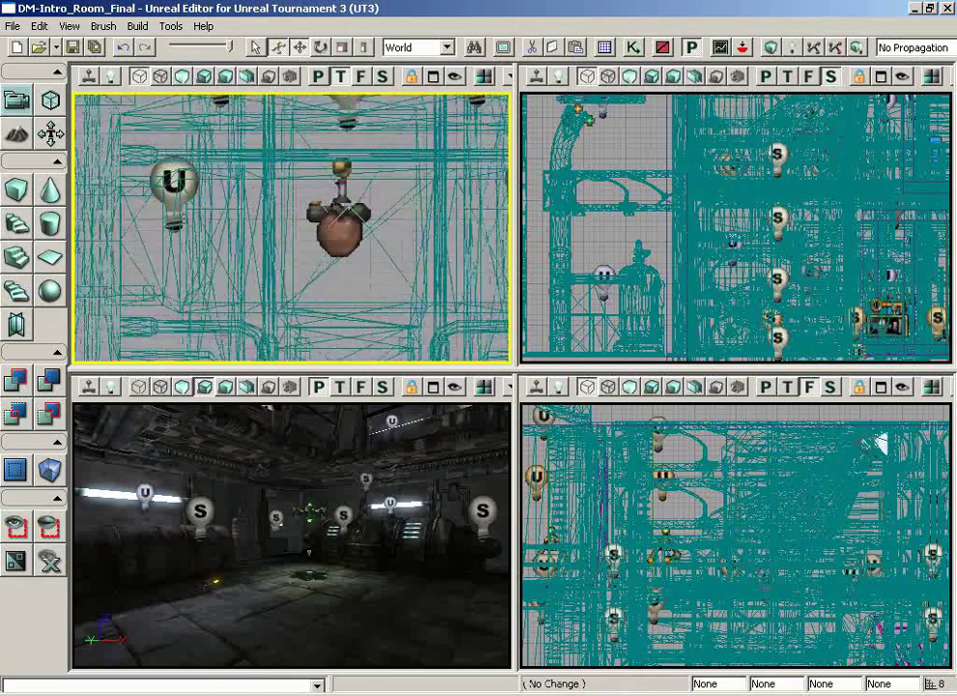
scroll(291, 227, "down", 11)
left_click_drag(291, 227, 397, 139)
scroll(397, 139, "down", 3)
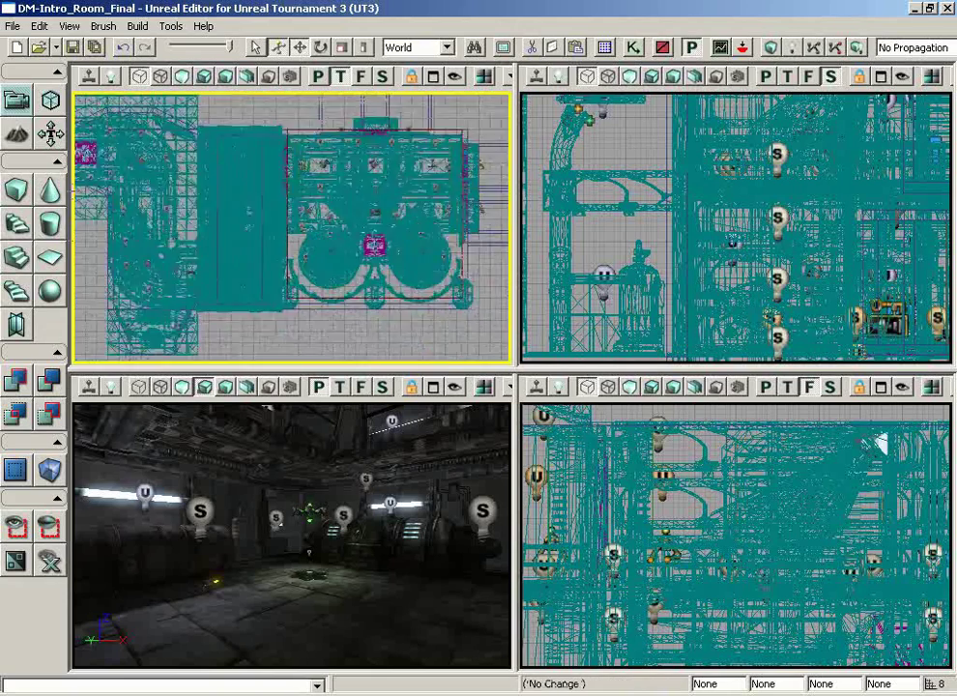
scroll(251, 211, "down", 3)
left_click_drag(268, 254, 254, 264)
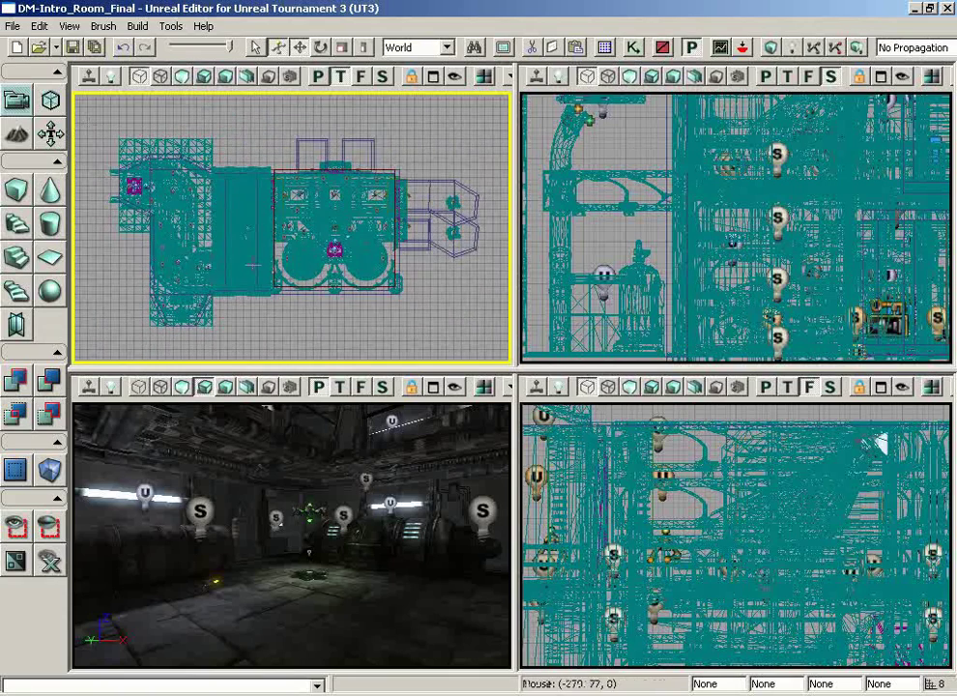
scroll(222, 164, "up", 3)
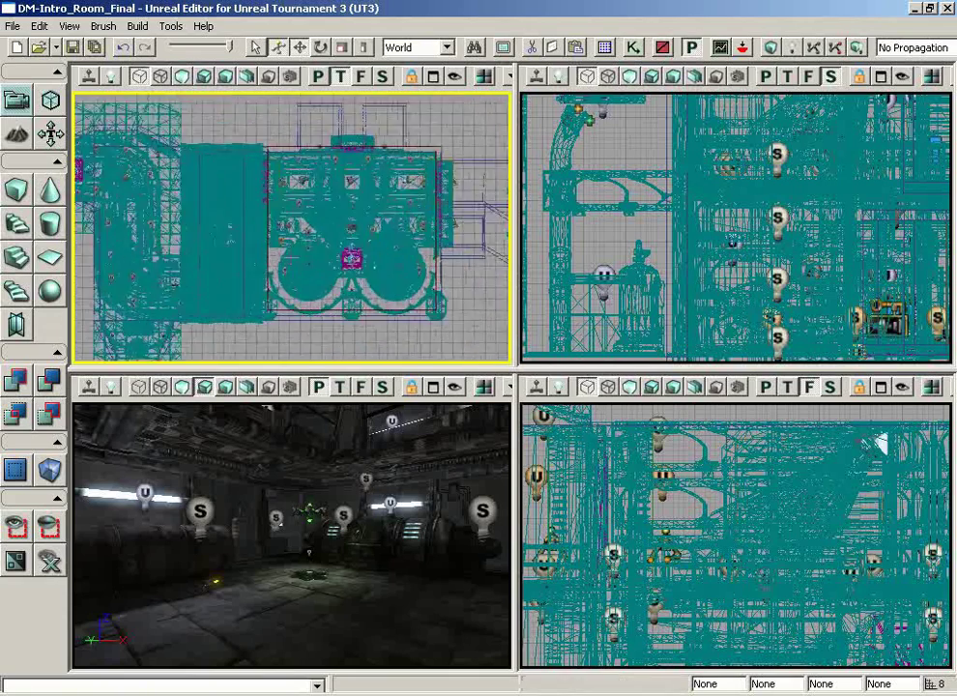
scroll(338, 256, "up", 13)
left_click_drag(337, 256, 472, 160)
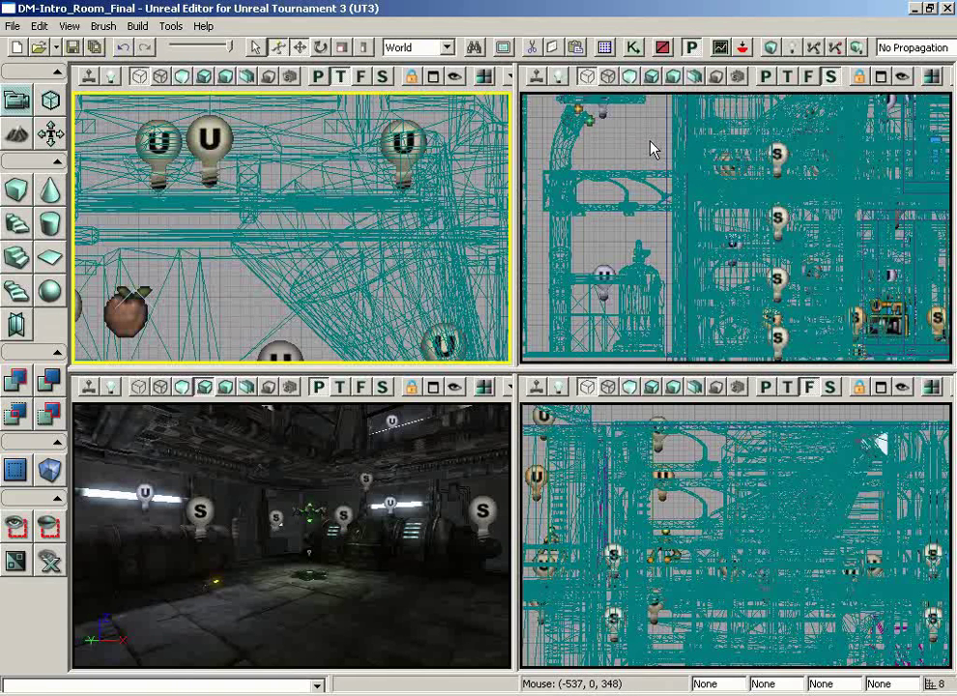
Pan and zoom the Side and Front wireframe views to examine the level's vertical layout.
left_click_drag(651, 148, 732, 95)
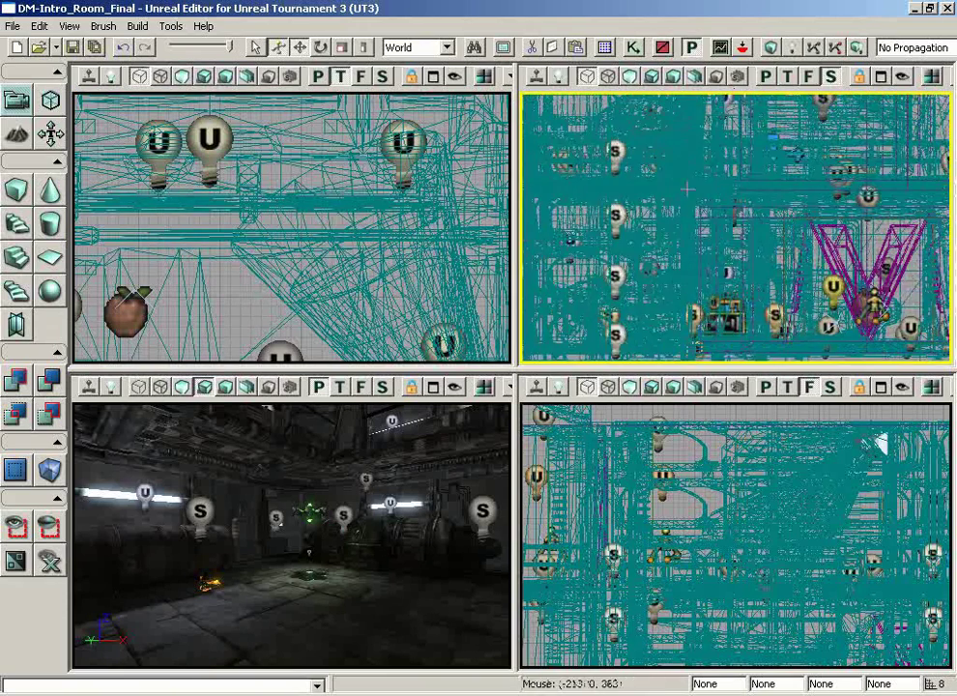
left_click_drag(679, 181, 664, 130)
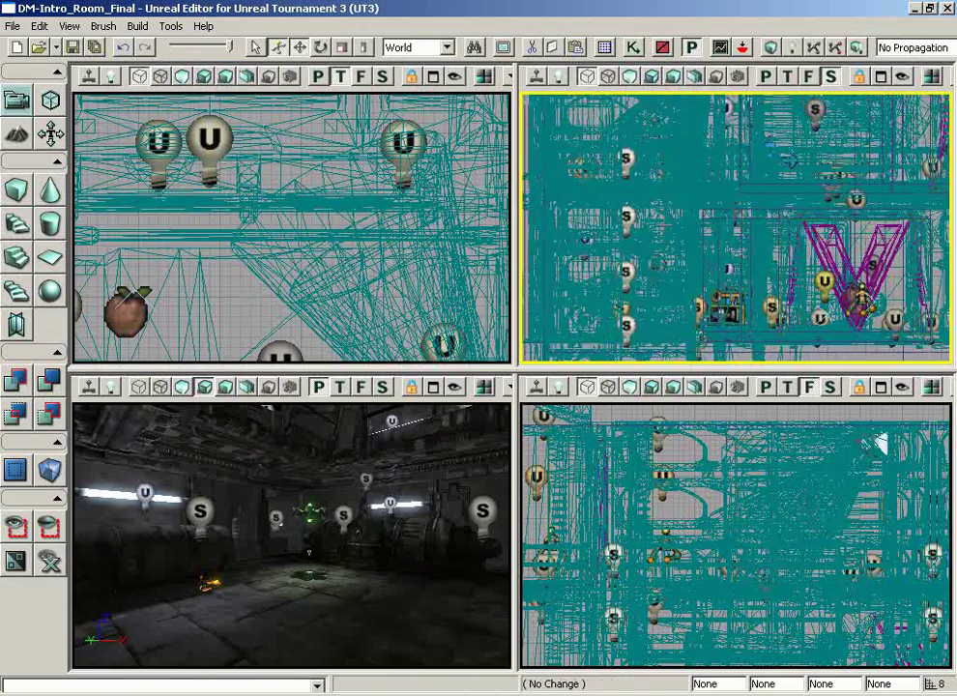
left_click_drag(760, 451, 692, 527)
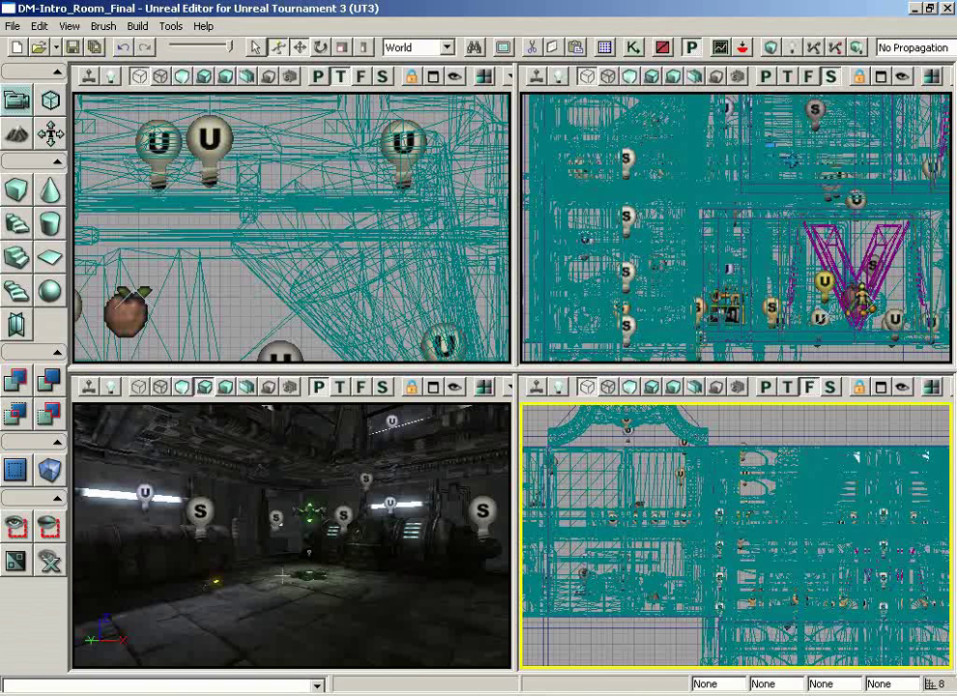
Move the perspective camera forward and backward across the dark room's floor and turn it toward other walls.
mouse_move(276, 583)
left_mouse_down()
mouse_move(286, 422)
mouse_move(394, 470)
mouse_move(293, 592)
left_mouse_up()
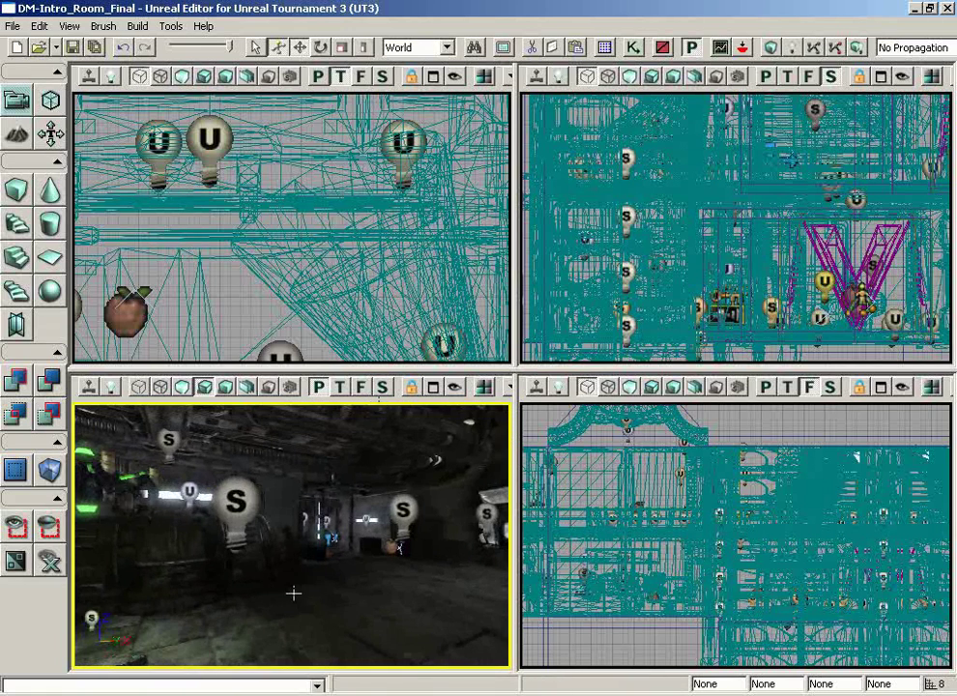
left_click_drag(351, 614, 206, 586)
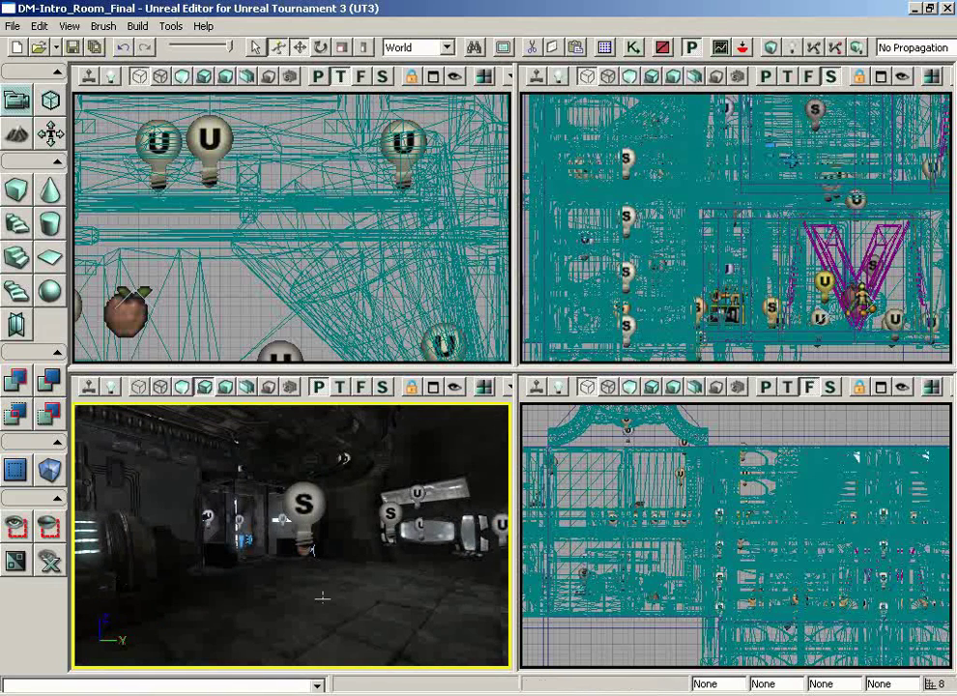
left_click_drag(320, 596, 509, 596)
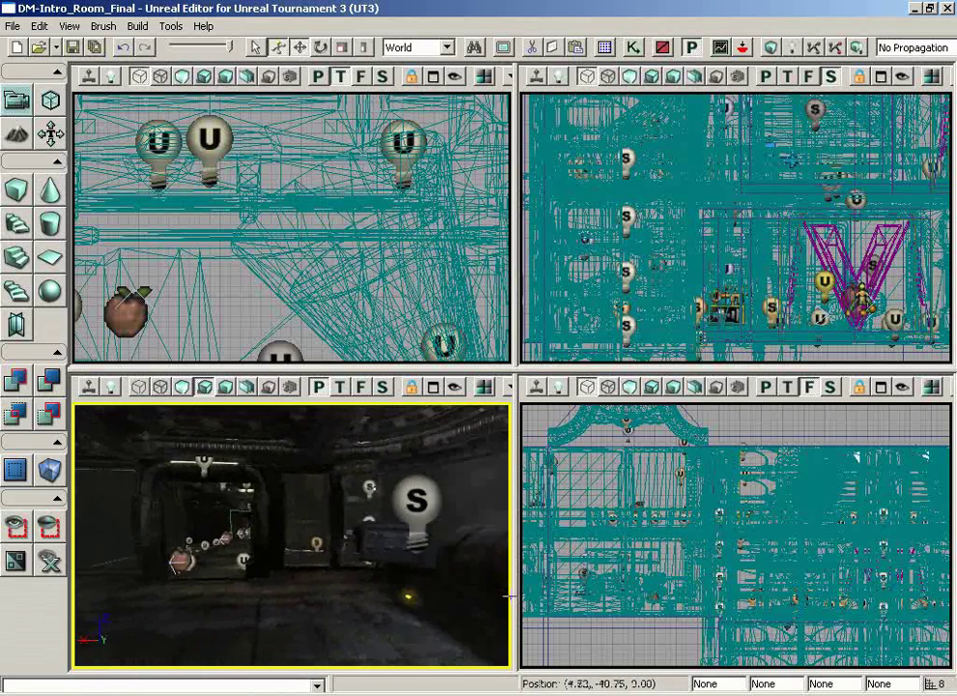
left_click_drag(319, 592, 291, 593)
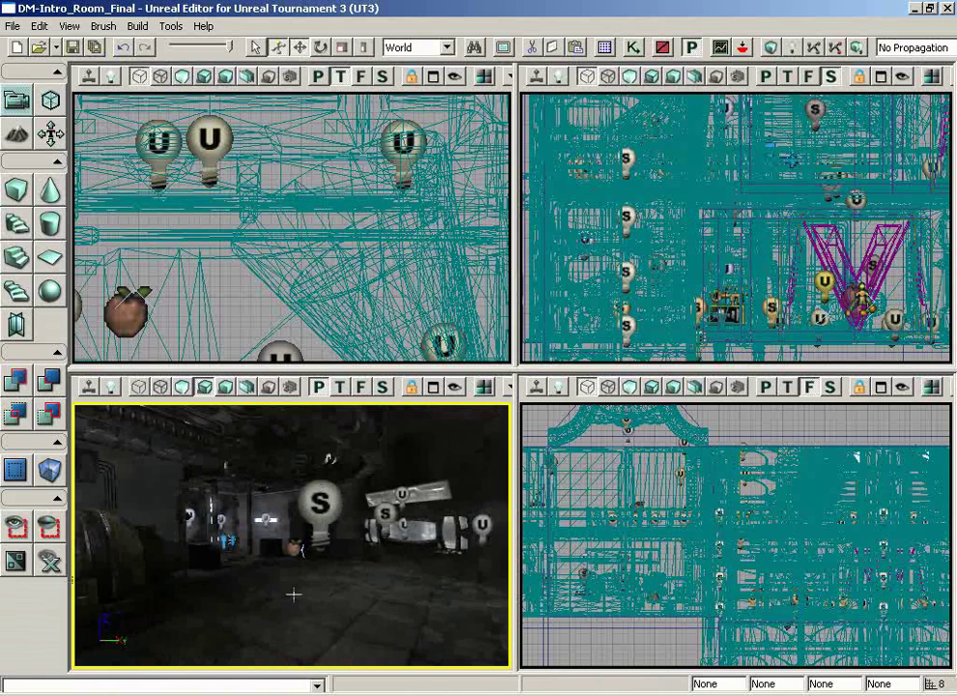
Rotate the perspective camera in place to look around at the floor, ceiling and surrounding walls.
right_click_drag(311, 591, 471, 485)
right_click_drag(510, 557, 442, 661)
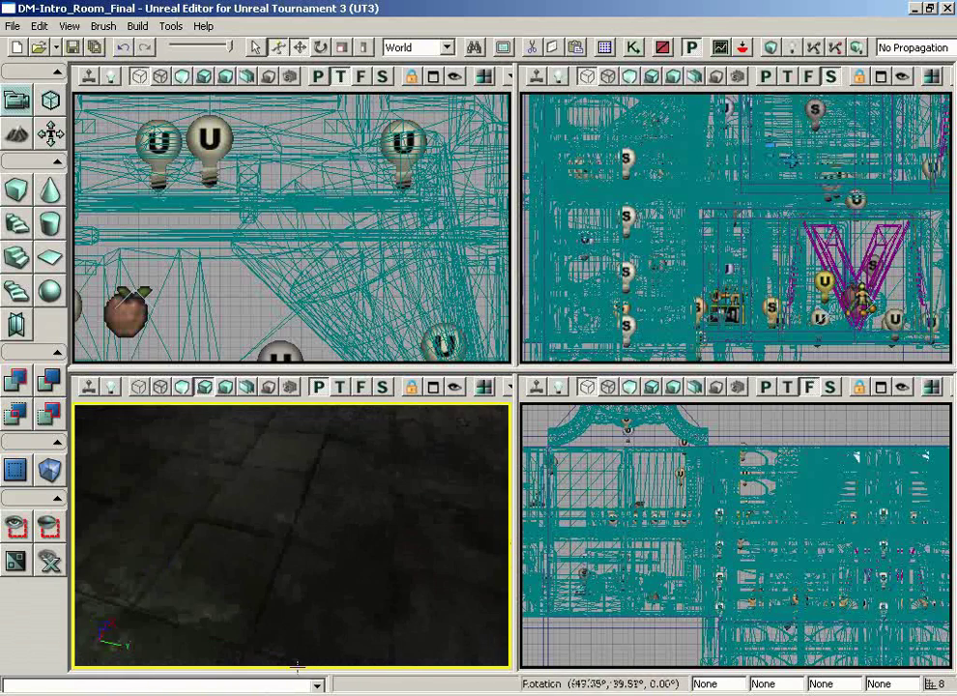
right_click_drag(297, 666, 337, 500)
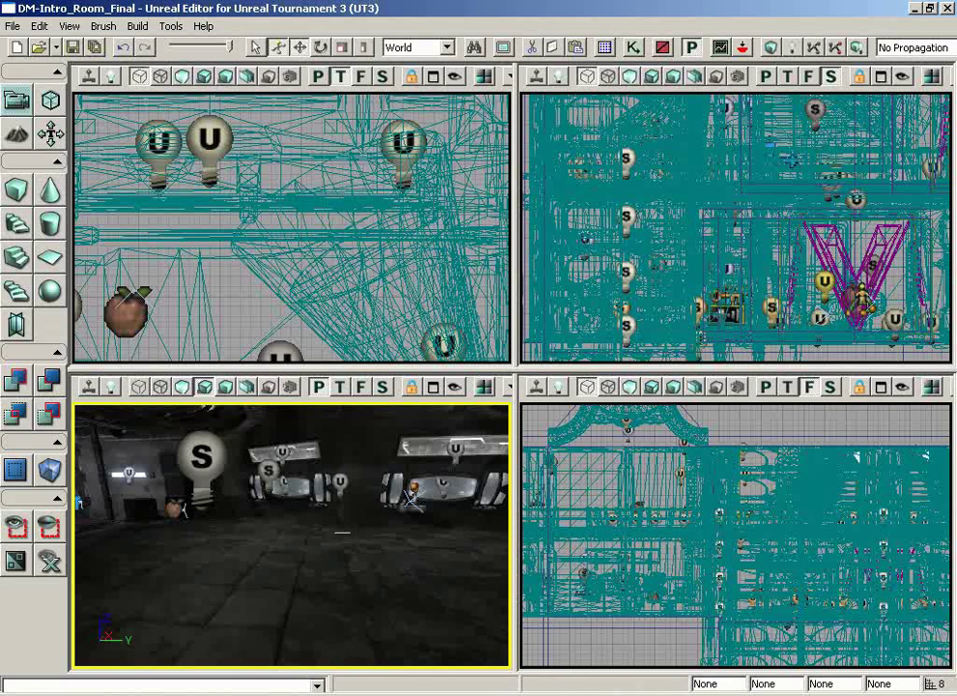
right_click_drag(342, 532, 74, 583)
right_click_drag(74, 654, 477, 539)
right_click_drag(400, 540, 250, 501)
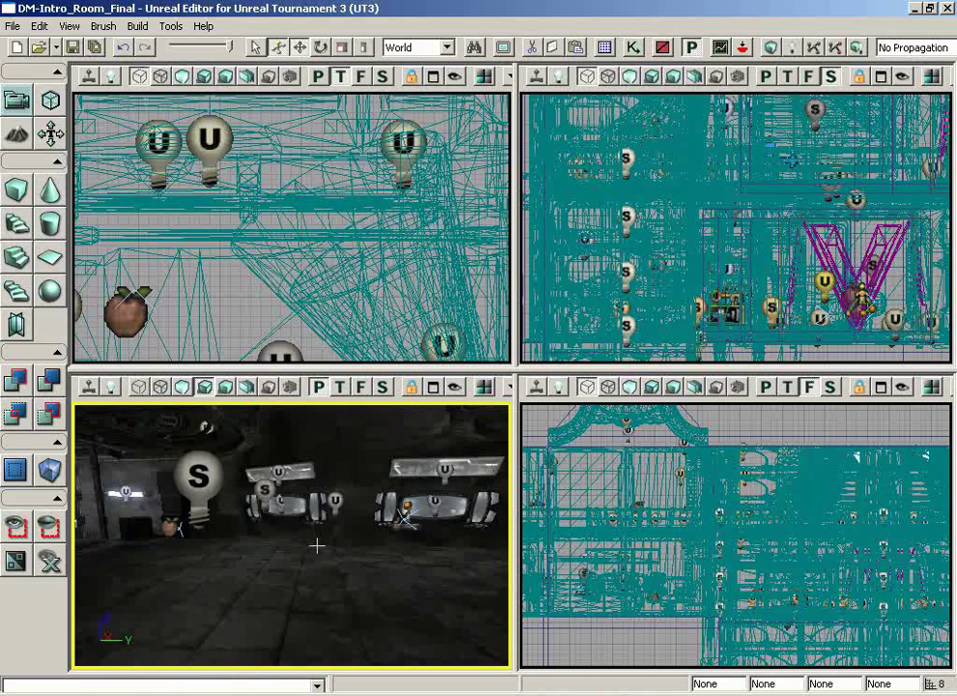
Travel through the dark room in the perspective view, turning past the doorway toward the green-lit corner.
left_click_drag(277, 566, 270, 527)
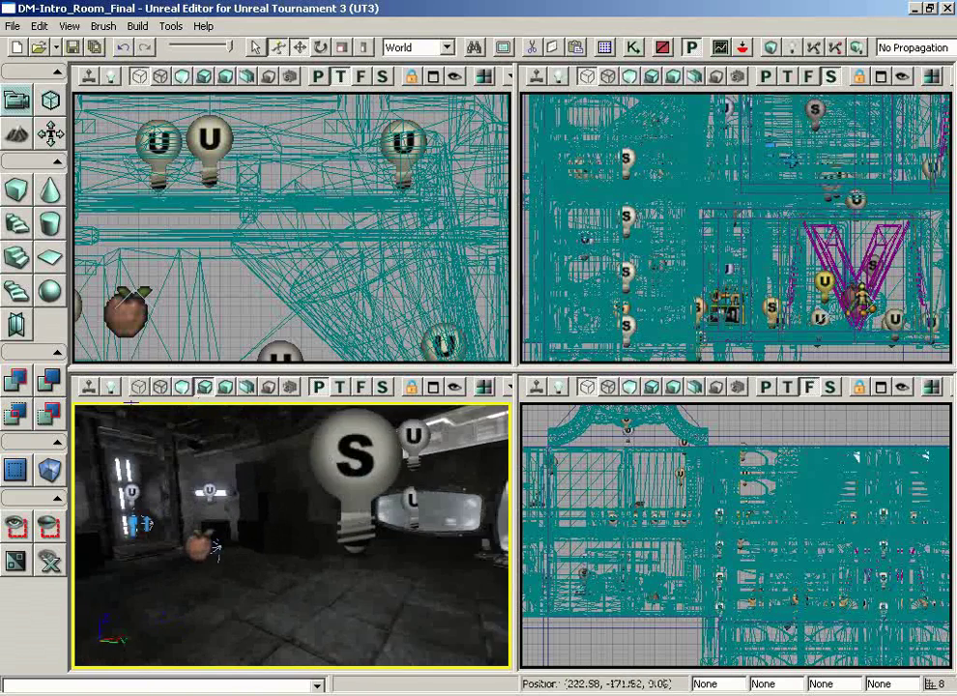
left_click_drag(216, 548, 184, 529)
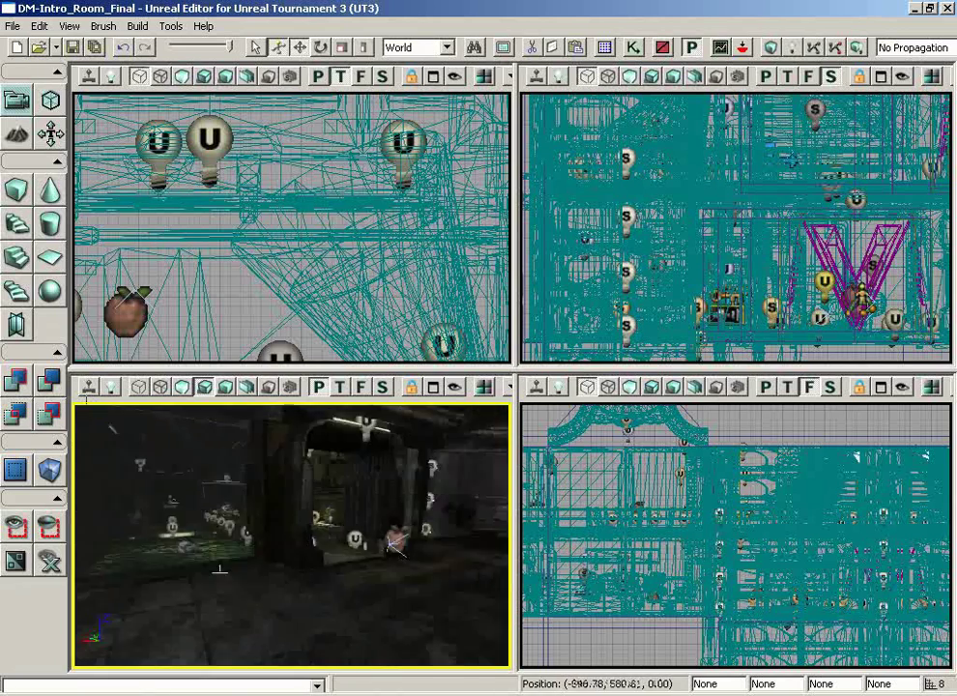
mouse_move(249, 642)
left_mouse_down()
mouse_move(245, 627)
mouse_move(249, 642)
left_mouse_up()
left_click_drag(269, 594, 305, 576)
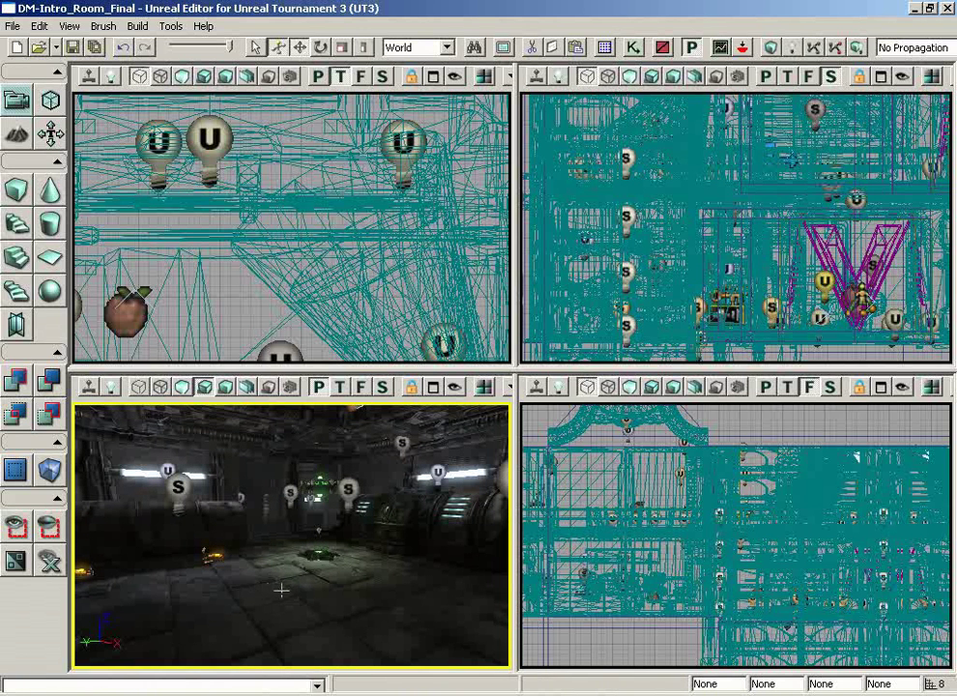
Raise, lower and strafe the perspective camera between the room's floor and its upper railed walkway.
left_click_drag(281, 589, 309, 572)
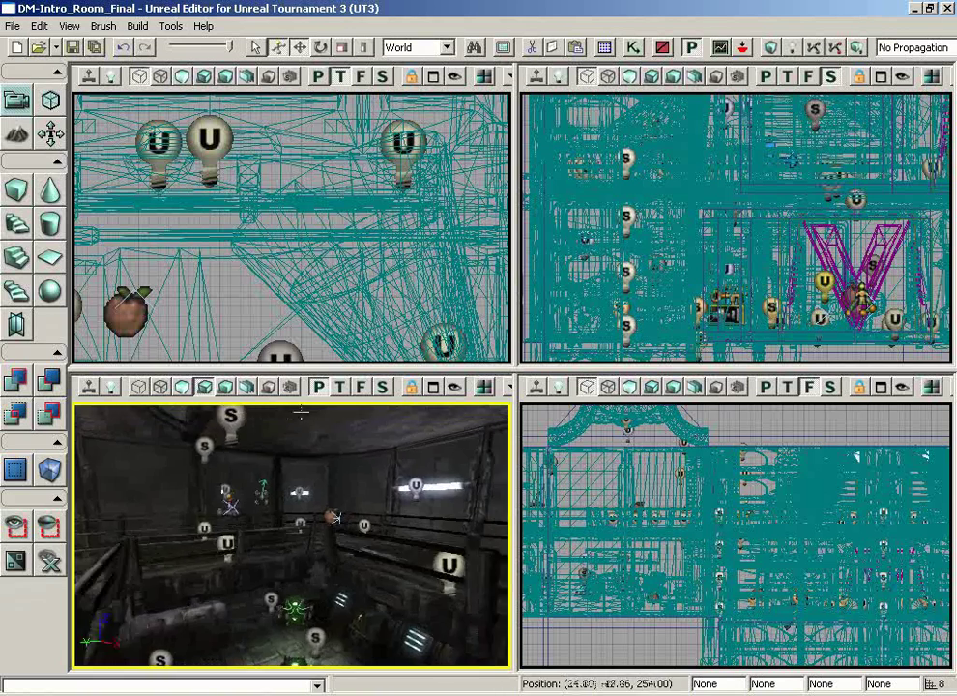
left_click_drag(301, 413, 421, 407)
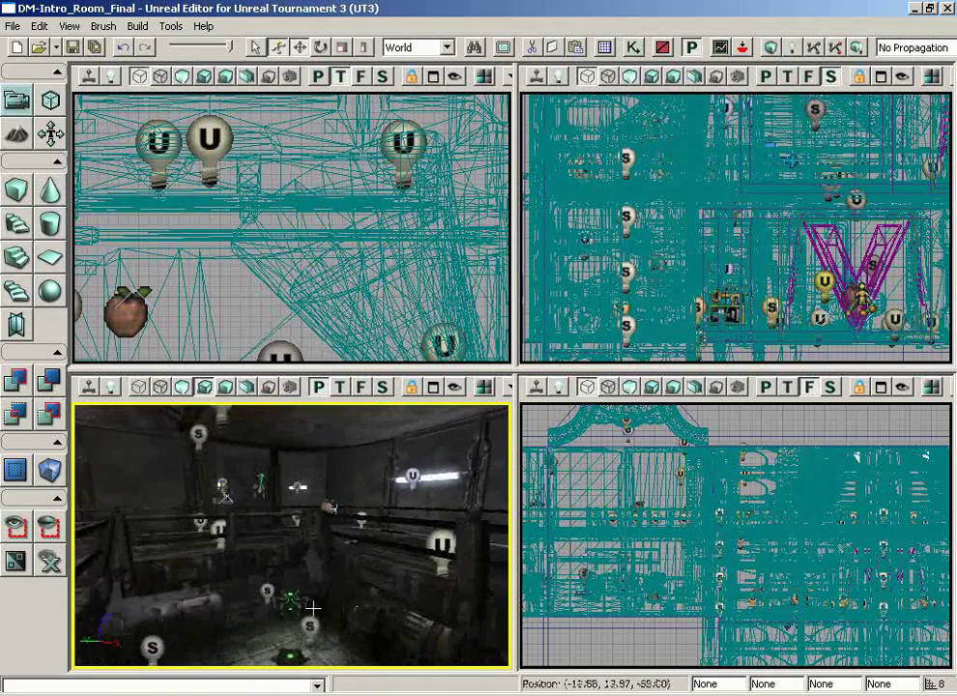
middle_click_drag(313, 607, 308, 571)
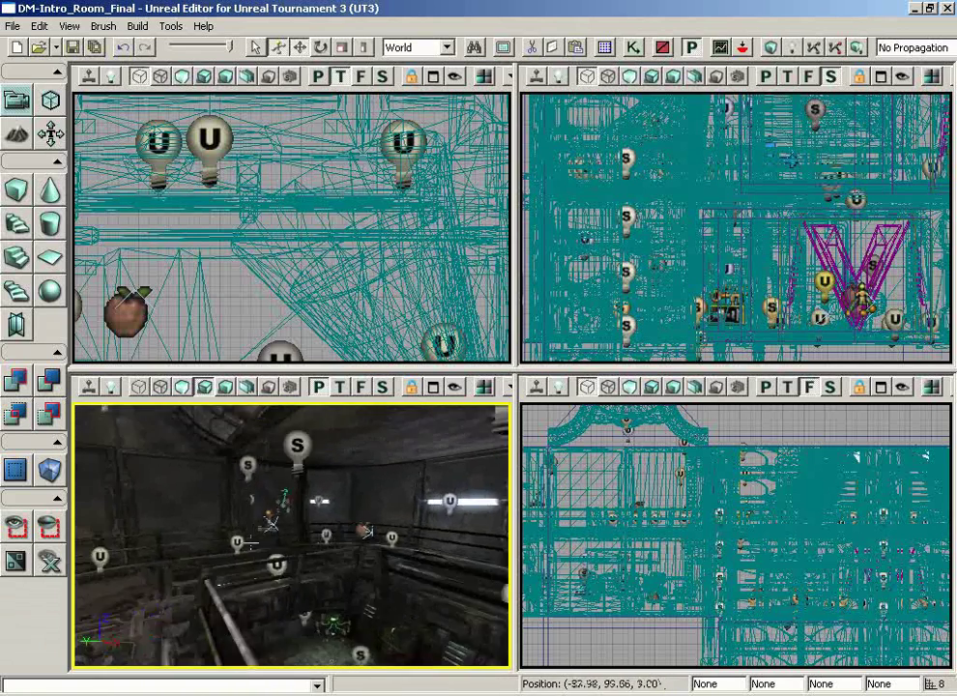
mouse_move(250, 543)
right_mouse_down()
mouse_move(166, 549)
mouse_move(262, 540)
right_mouse_up()
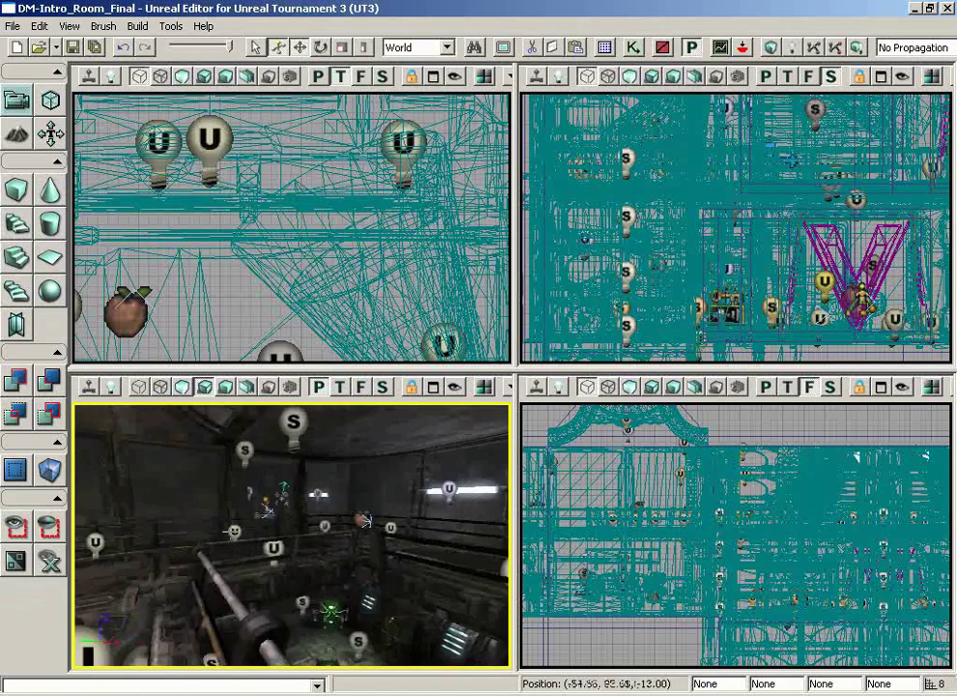
middle_click_drag(232, 531, 406, 524)
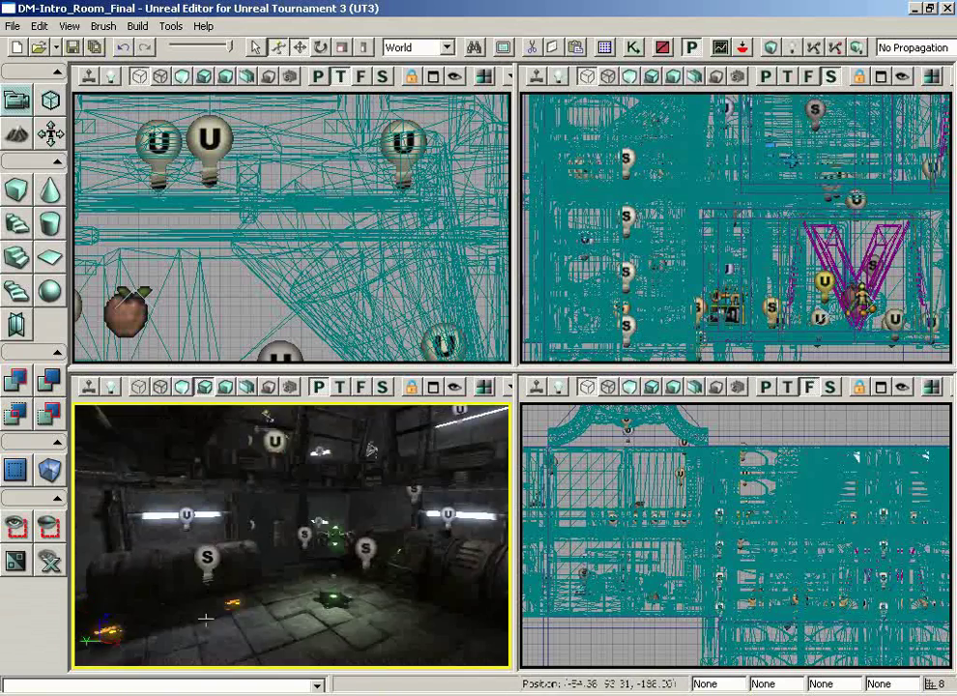
middle_click_drag(299, 600, 262, 555)
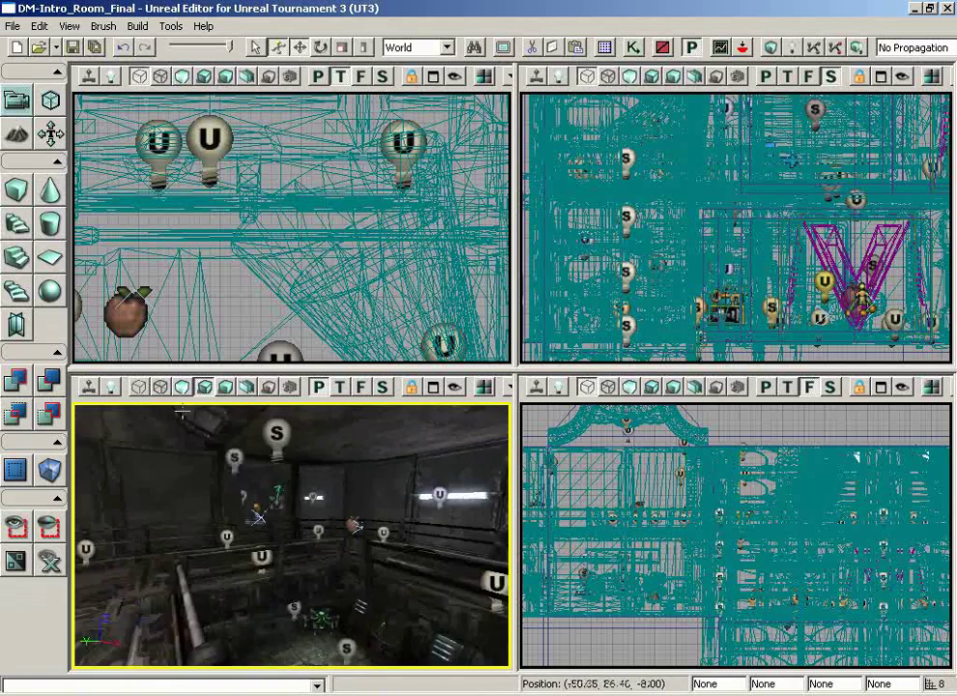
middle_click_drag(182, 411, 96, 473)
middle_click_drag(387, 586, 239, 523)
Fly the perspective camera up to the doorway with the V-shaped emblem beside the Liandri sign and inspect it.
left_click_drag(239, 523, 511, 549)
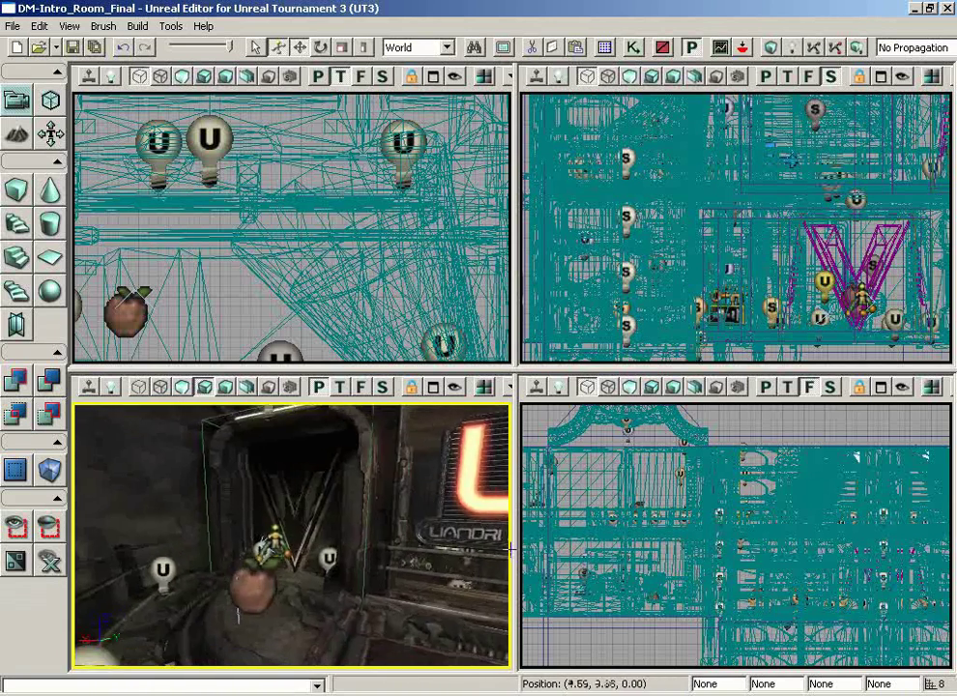
left_click_drag(261, 604, 276, 565)
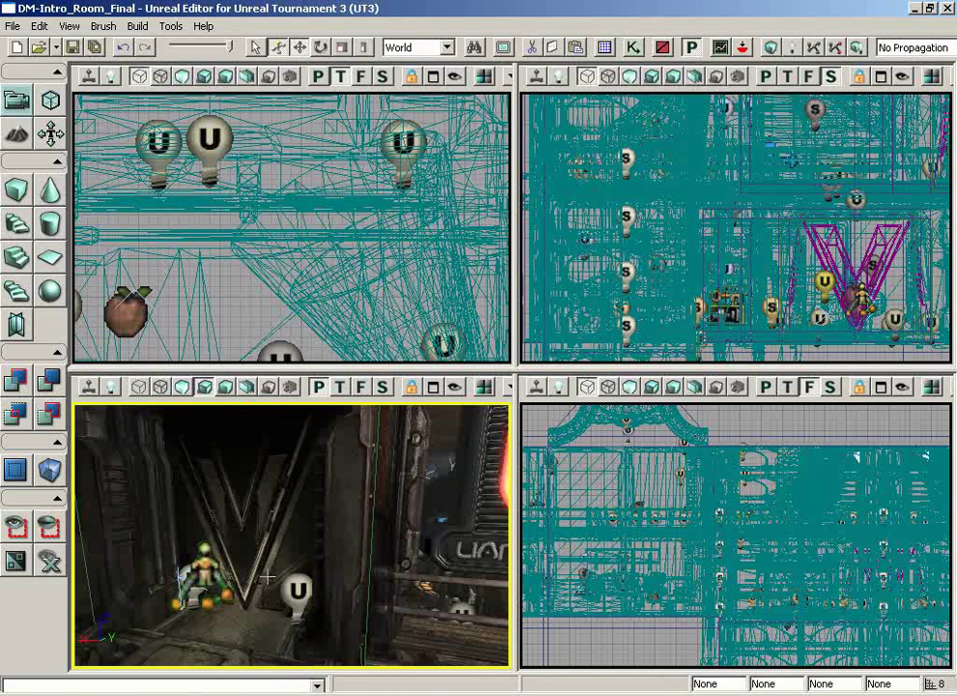
left_click_drag(268, 578, 466, 495)
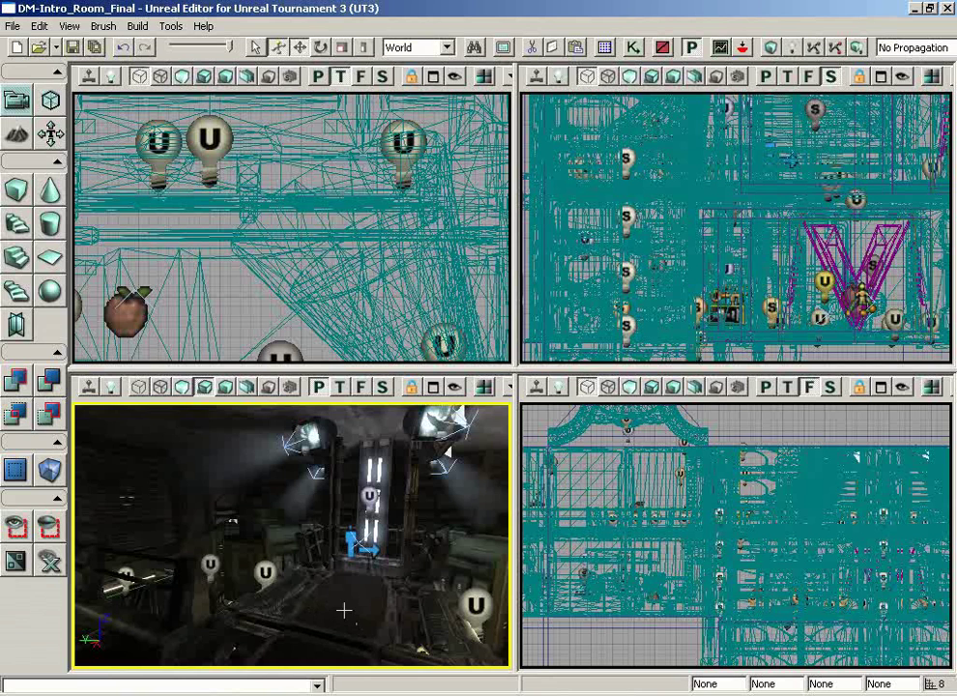
Circle the perspective camera around the apple-shaped path node to examine the machinery and glowing light column.
mouse_move(344, 610)
left_mouse_down()
mouse_move(345, 632)
mouse_move(411, 590)
mouse_move(510, 483)
mouse_move(505, 571)
mouse_move(319, 542)
mouse_move(164, 464)
mouse_move(104, 403)
mouse_move(107, 381)
mouse_move(343, 605)
left_mouse_up()
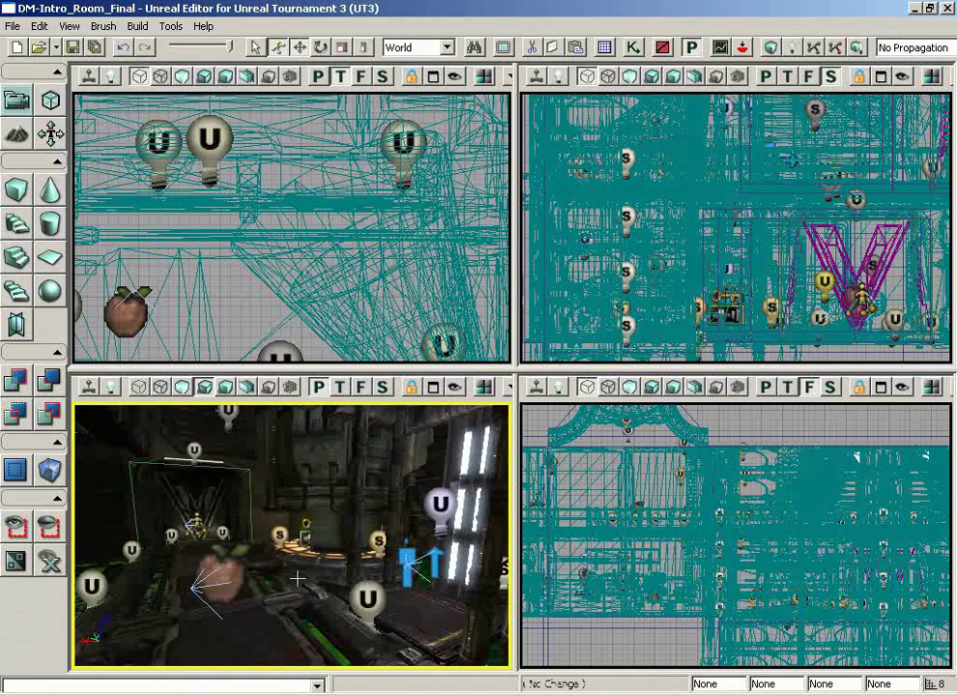
left_click_drag(297, 578, 486, 436)
left_click_drag(307, 417, 175, 460)
right_click_drag(175, 460, 75, 426)
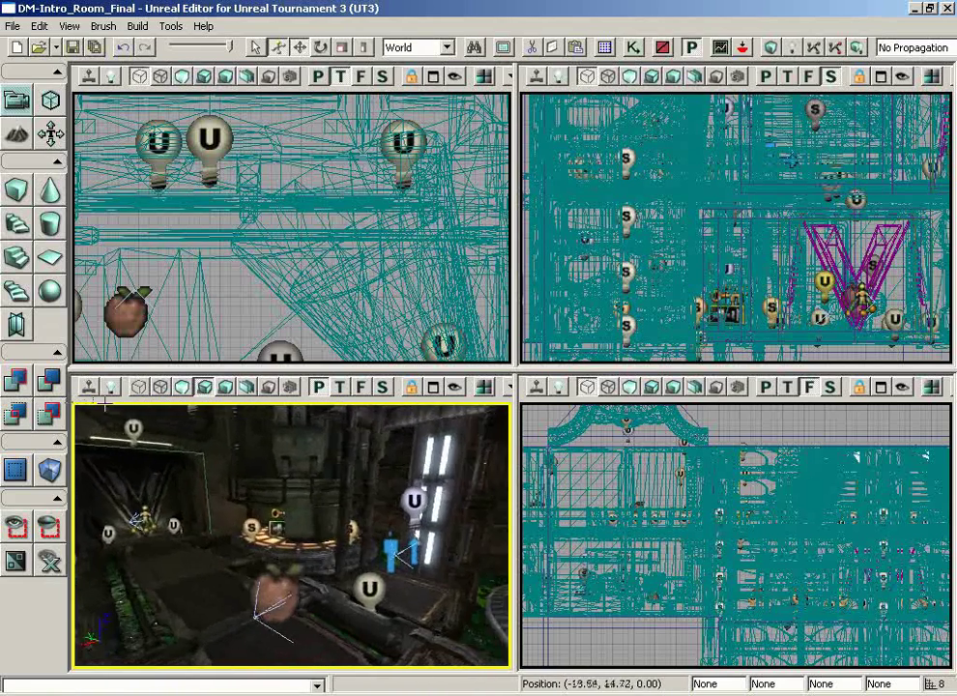
right_click_drag(105, 403, 319, 402)
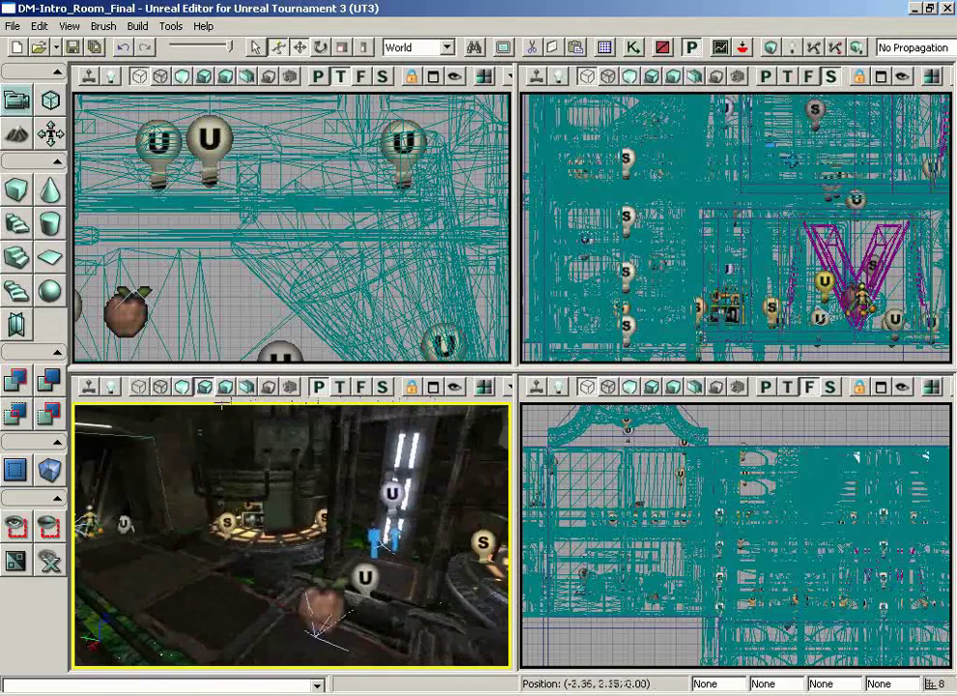
right_click_drag(180, 404, 152, 406)
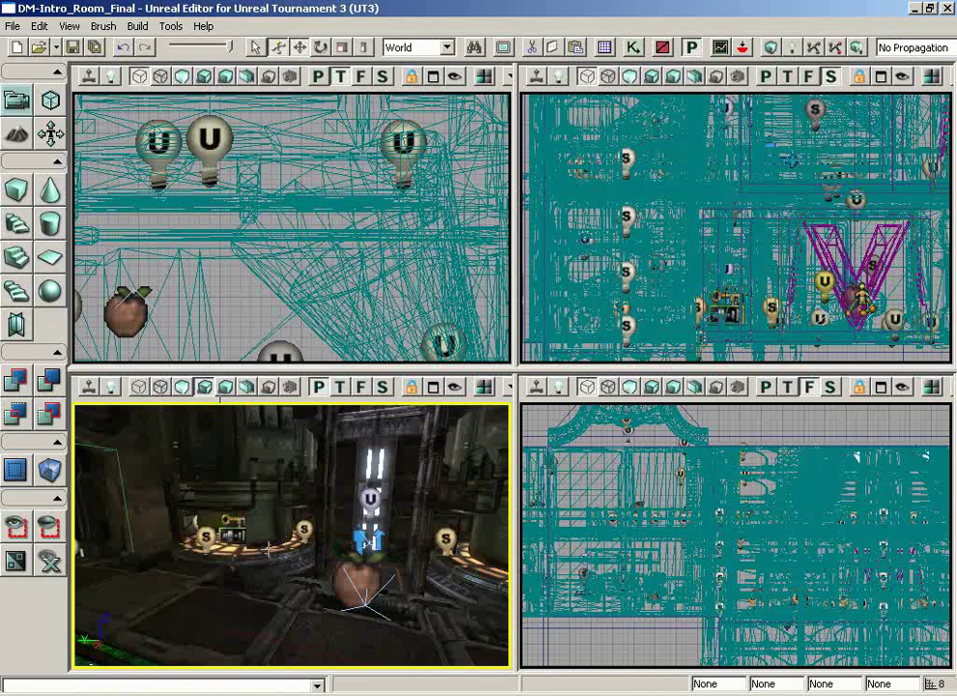
Pan, raise and lower the perspective camera across the room, then travel back to view the glowing light column and surrounding machinery.
mouse_move(281, 543)
right_mouse_down()
mouse_move(280, 597)
mouse_move(273, 396)
mouse_move(273, 586)
mouse_move(252, 445)
mouse_move(252, 639)
mouse_move(244, 437)
mouse_move(244, 600)
mouse_move(245, 555)
mouse_move(279, 540)
right_mouse_up()
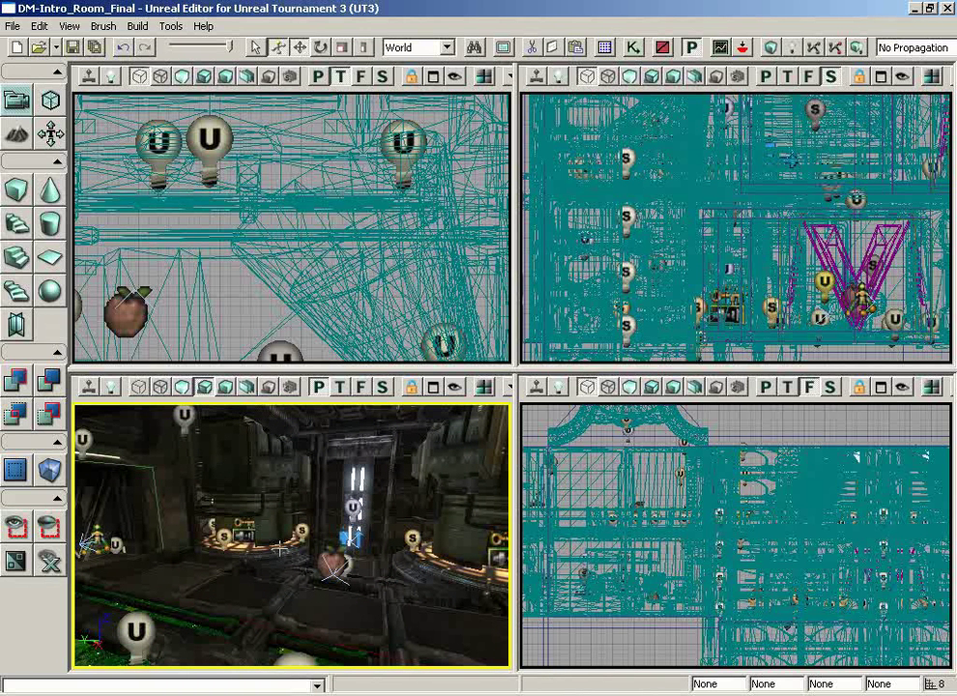
middle_click_drag(280, 549, 332, 552)
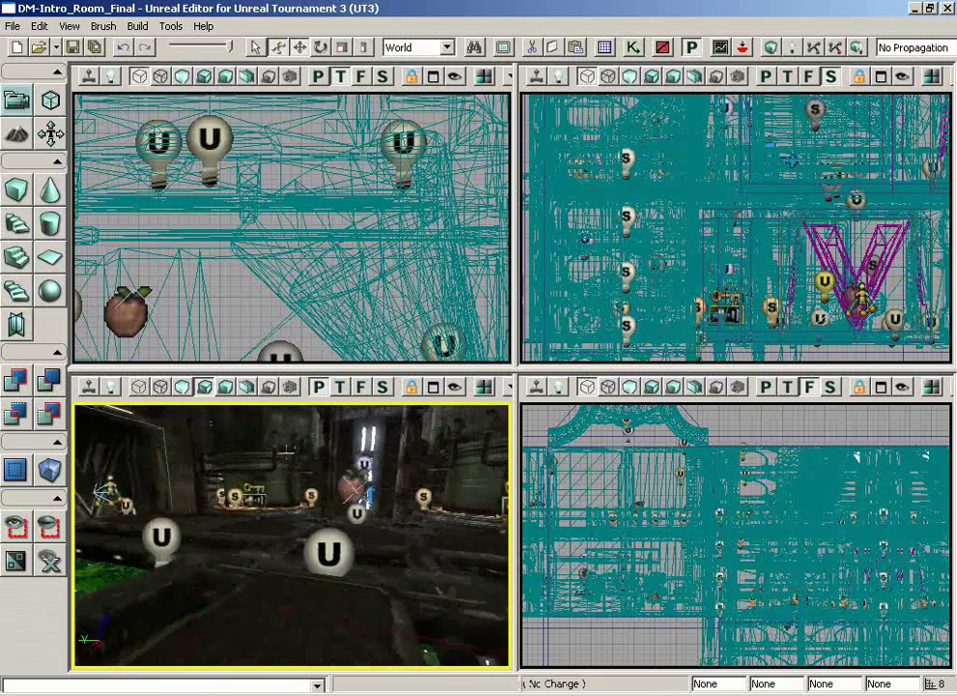
middle_click_drag(287, 452, 198, 459)
right_click_drag(160, 504, 155, 520)
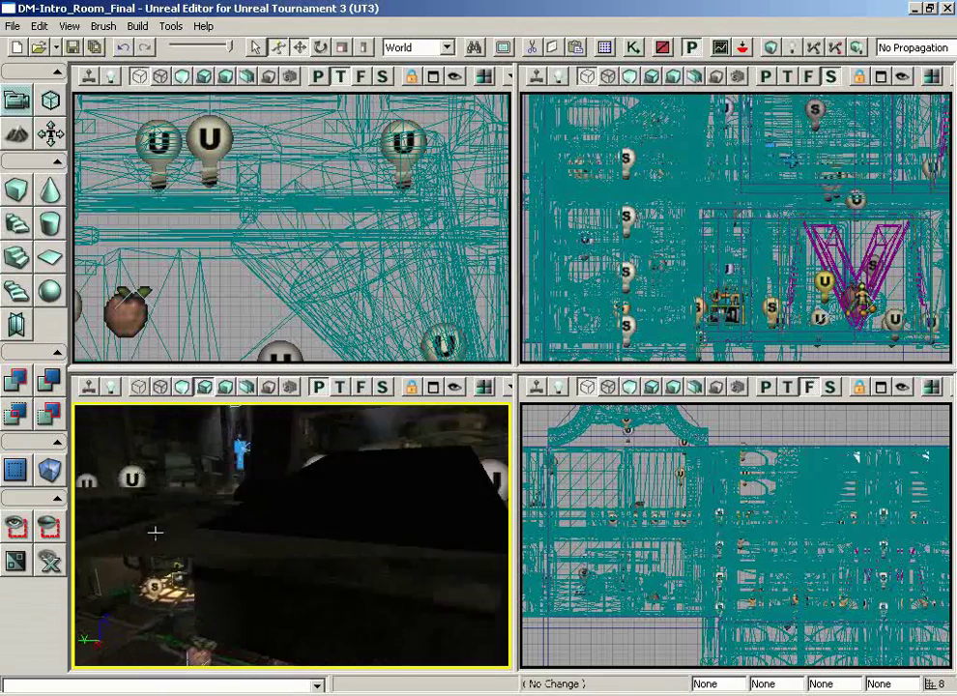
left_click_drag(155, 531, 173, 572)
left_click_drag(248, 484, 245, 424)
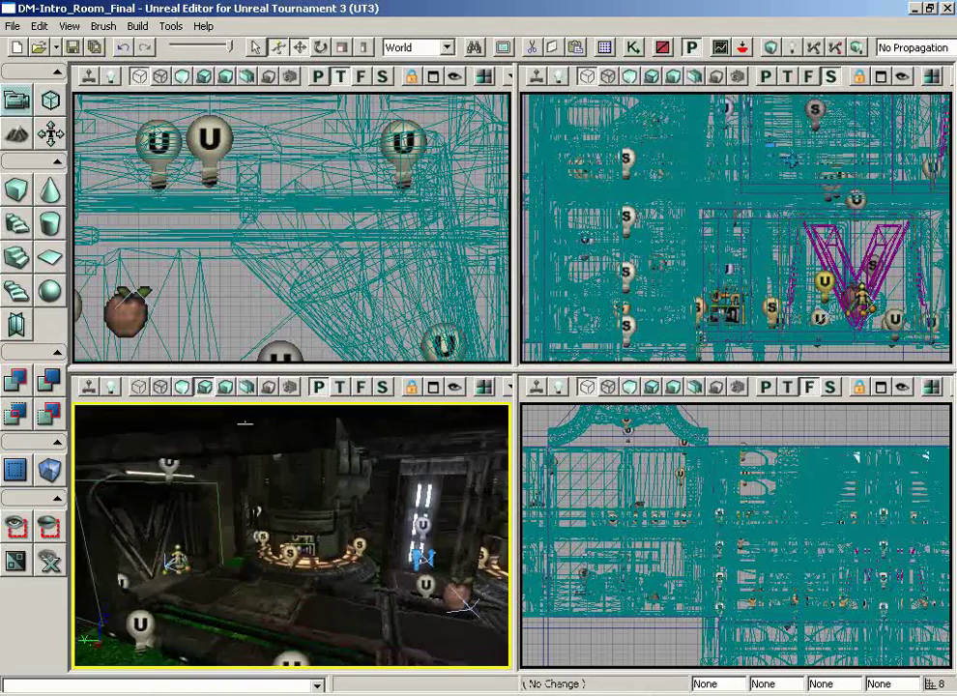
left_click_drag(292, 534, 301, 531)
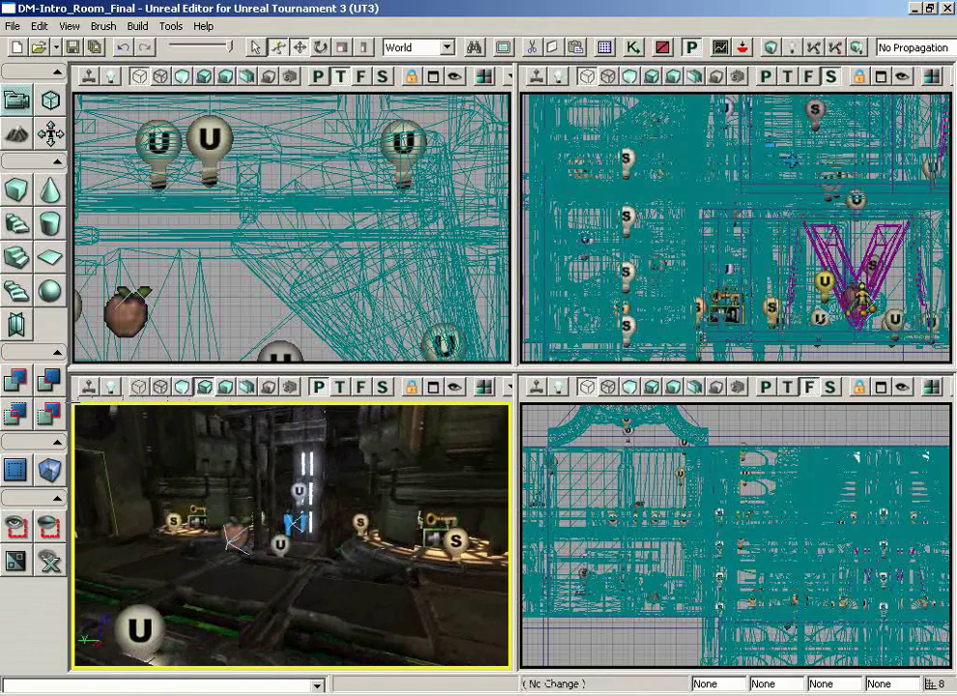
Tilt the perspective camera down over the walkway and green pool, then turn it toward the machinery beside the light column.
right_click_drag(296, 542, 299, 566)
left_click_drag(299, 567, 268, 514)
left_click_drag(267, 570, 264, 519)
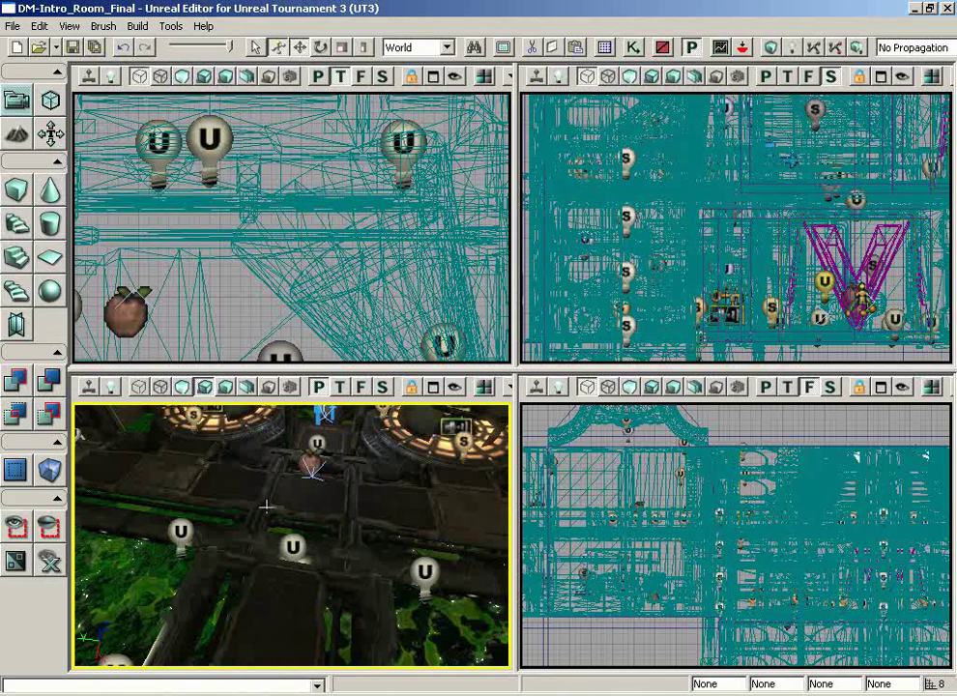
right_click_drag(266, 507, 284, 481)
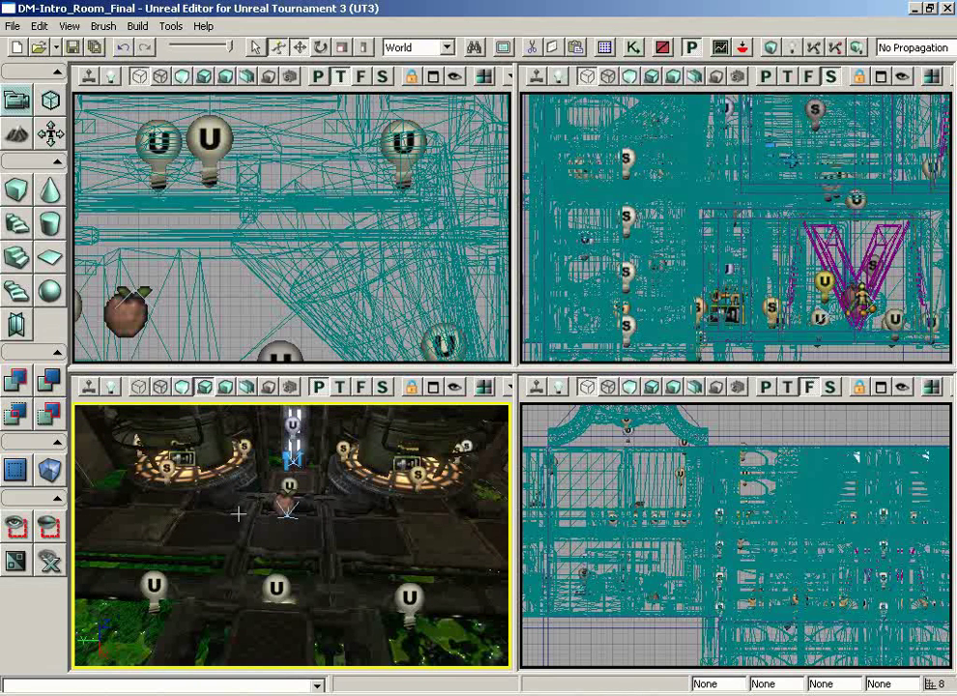
right_click_drag(241, 535, 359, 453)
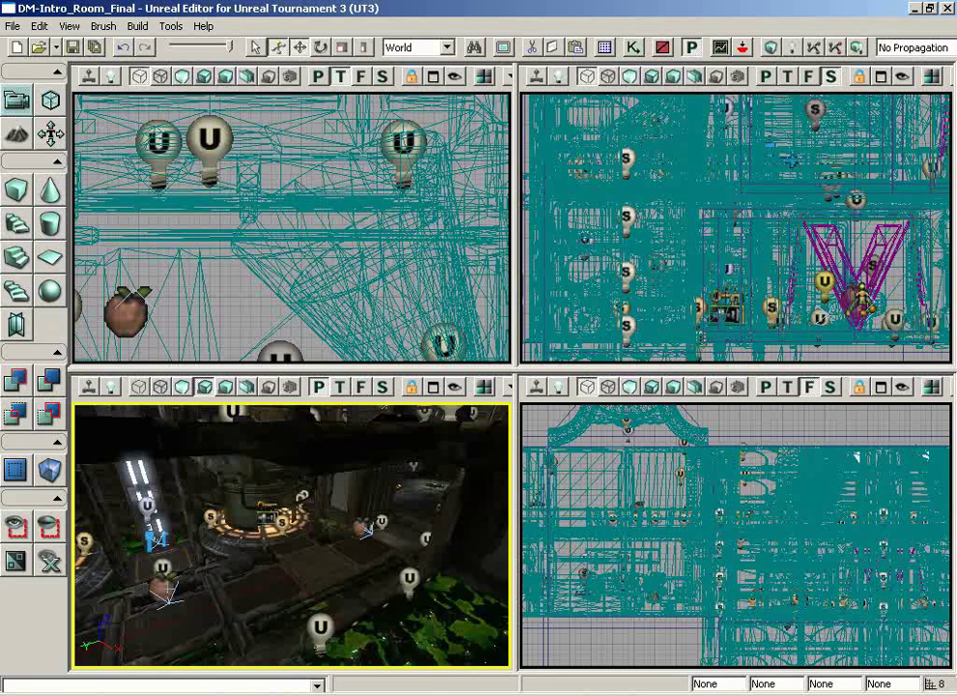
Select the apple-shaped path node nearest the light column and orbit the perspective camera around it.
left_click(193, 588)
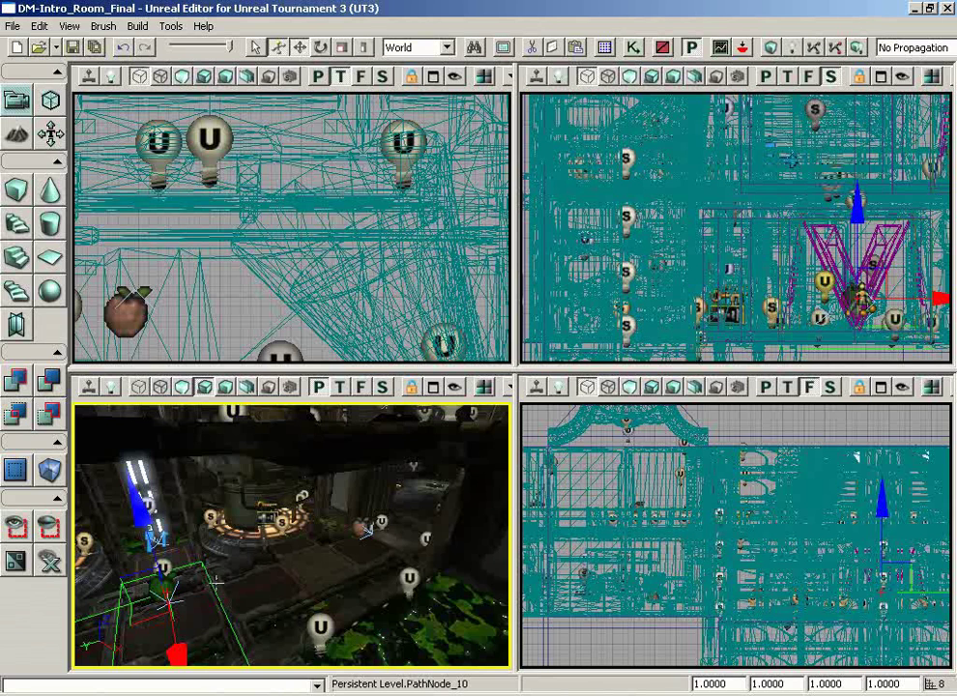
right_click_drag(218, 585, 216, 585)
left_click_drag(215, 585, 64, 464)
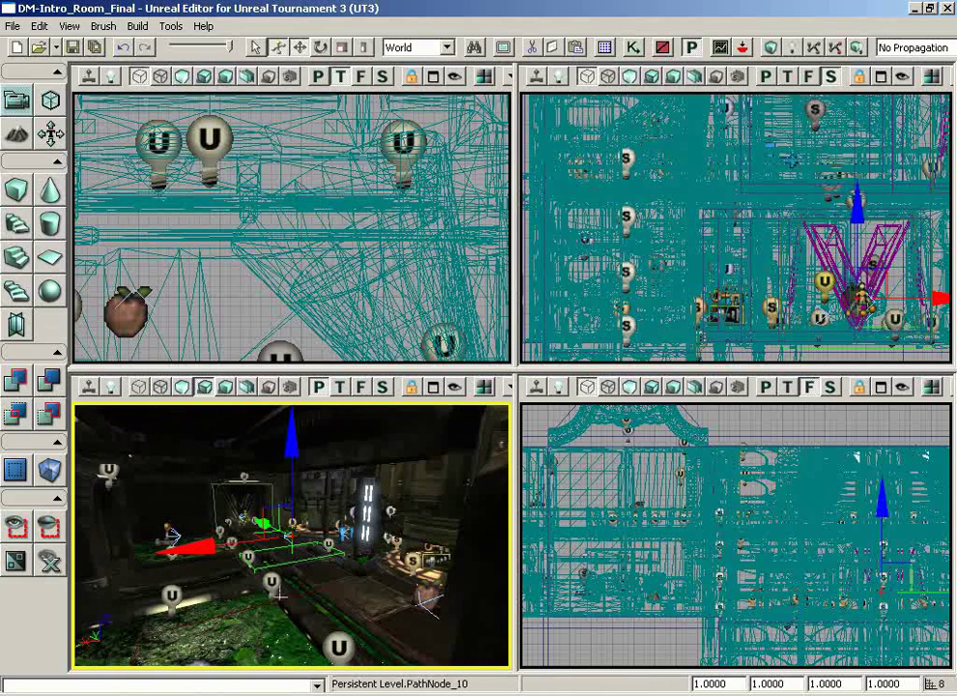
right_click_drag(277, 594, 267, 406)
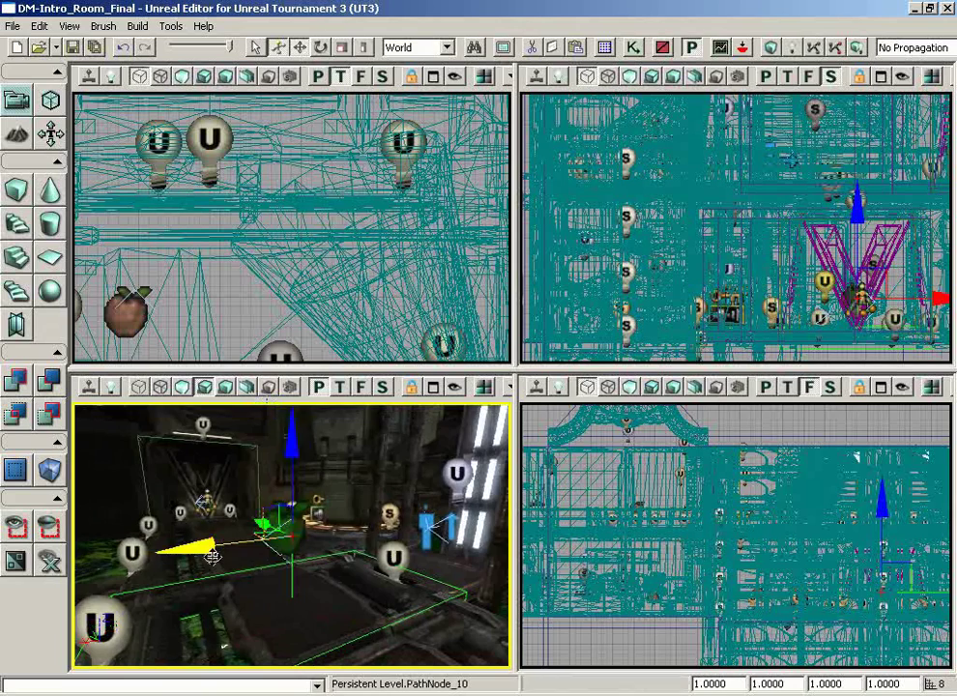
left_click_drag(212, 557, 510, 528)
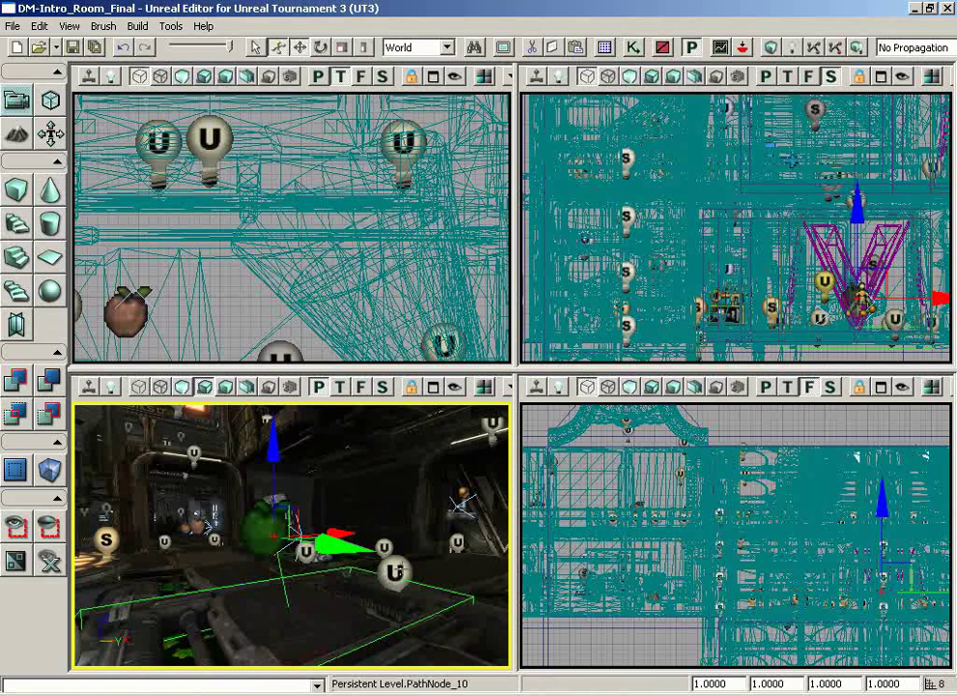
Select the floor-level U point light near the path node, orbit the perspective camera around it and turn toward the far lit doorway.
left_click(399, 569)
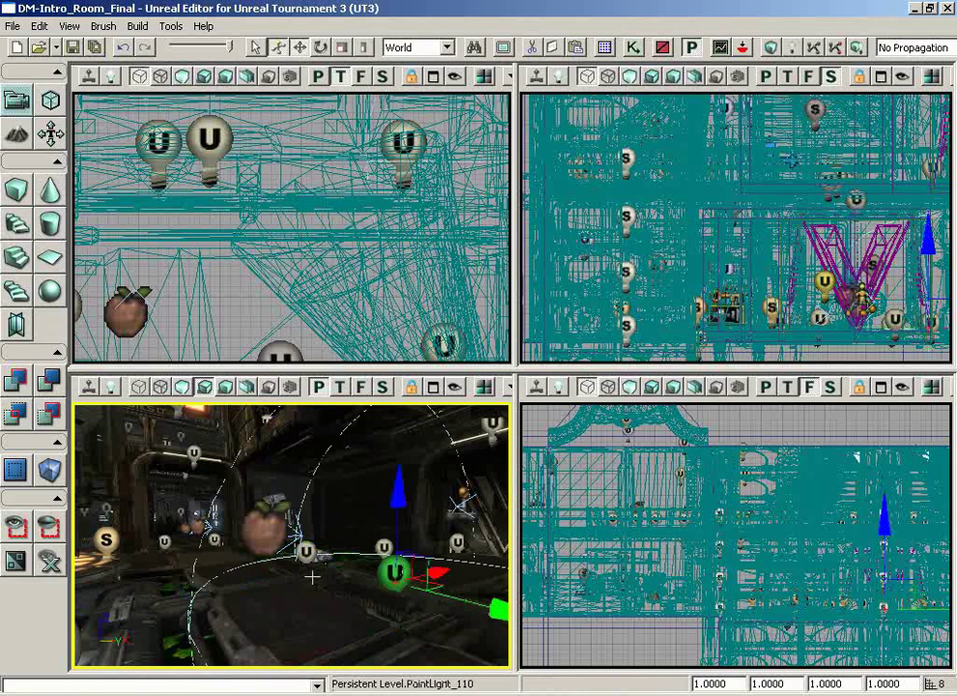
left_click_drag(293, 593, 73, 512)
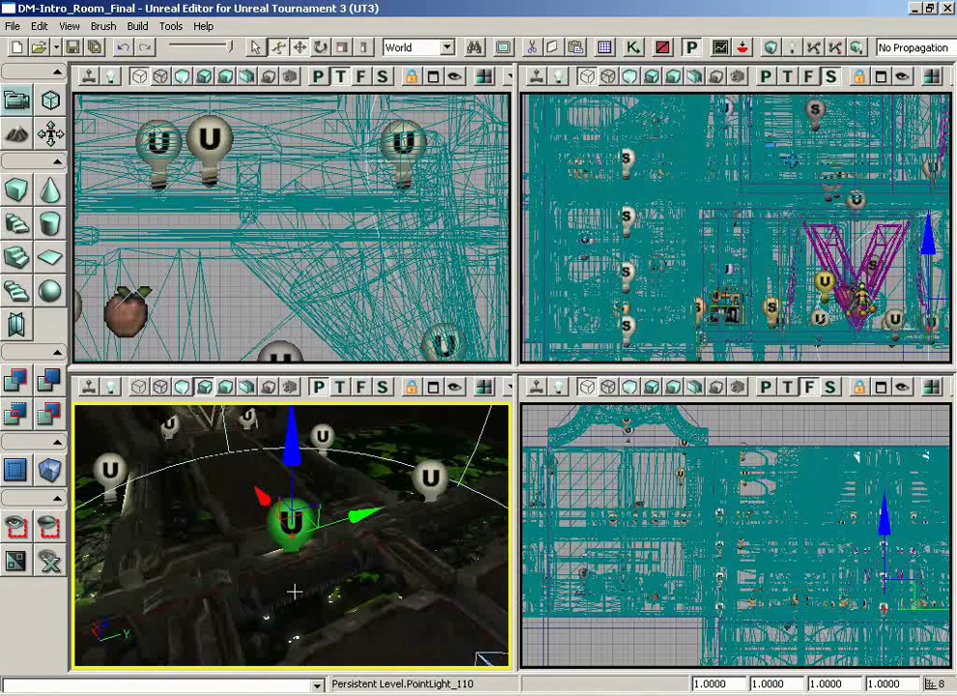
middle_click_drag(207, 533, 164, 495)
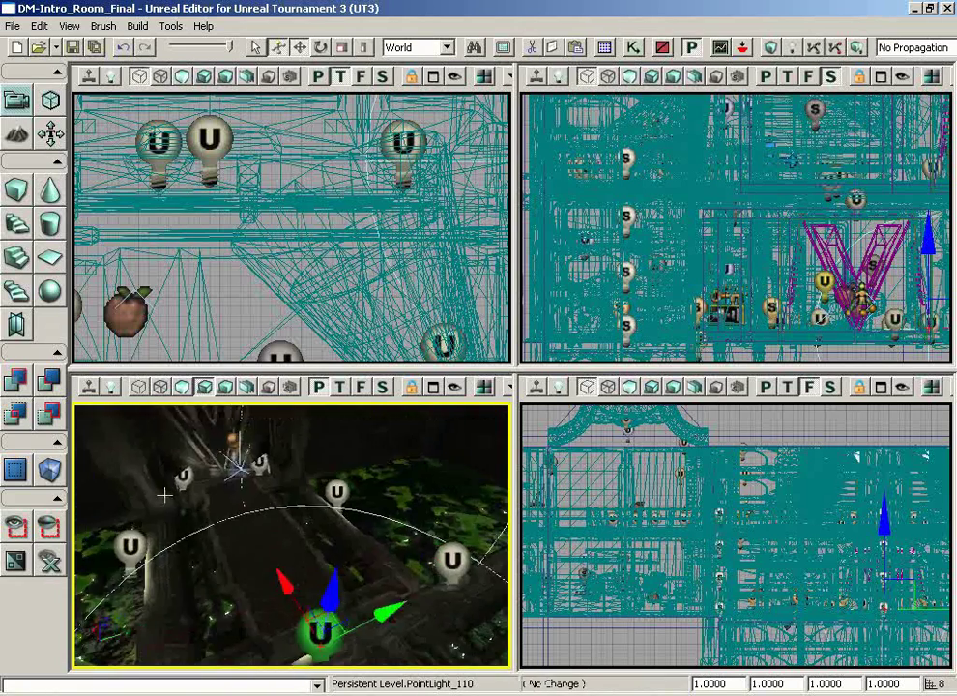
mouse_move(164, 495)
left_mouse_down()
mouse_move(105, 449)
mouse_move(158, 421)
mouse_move(214, 526)
mouse_move(186, 542)
mouse_move(172, 584)
mouse_move(160, 528)
mouse_move(147, 522)
mouse_move(121, 560)
mouse_move(114, 514)
mouse_move(160, 518)
left_mouse_up()
right_click_drag(161, 518, 180, 501)
left_click_drag(174, 492, 187, 548)
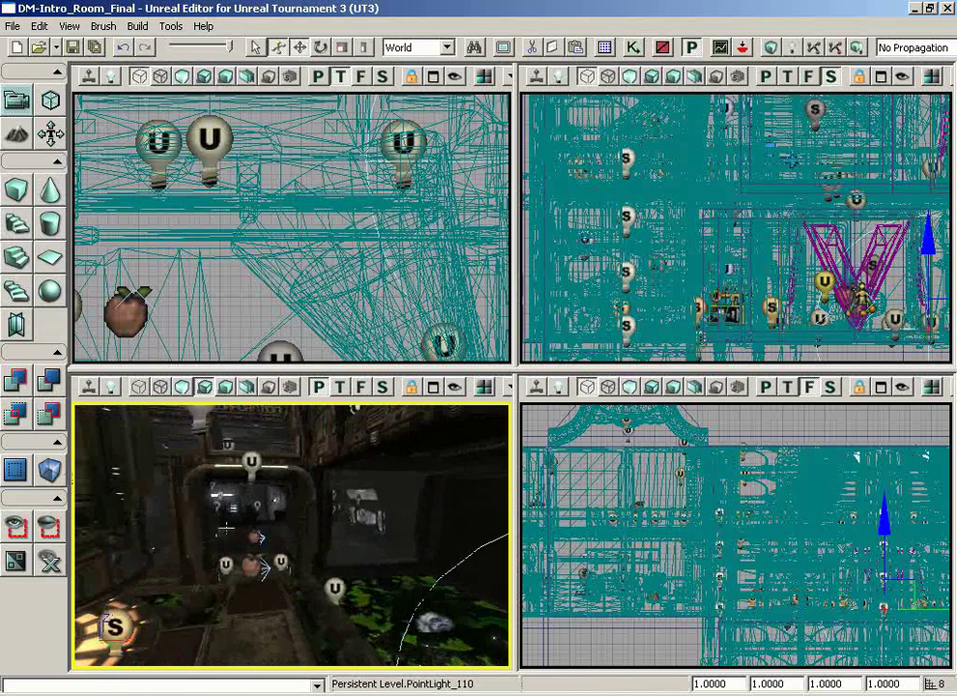
Select the distant S point light beyond the doorway, focus the perspective camera on it and look around its room.
left_click(256, 505)
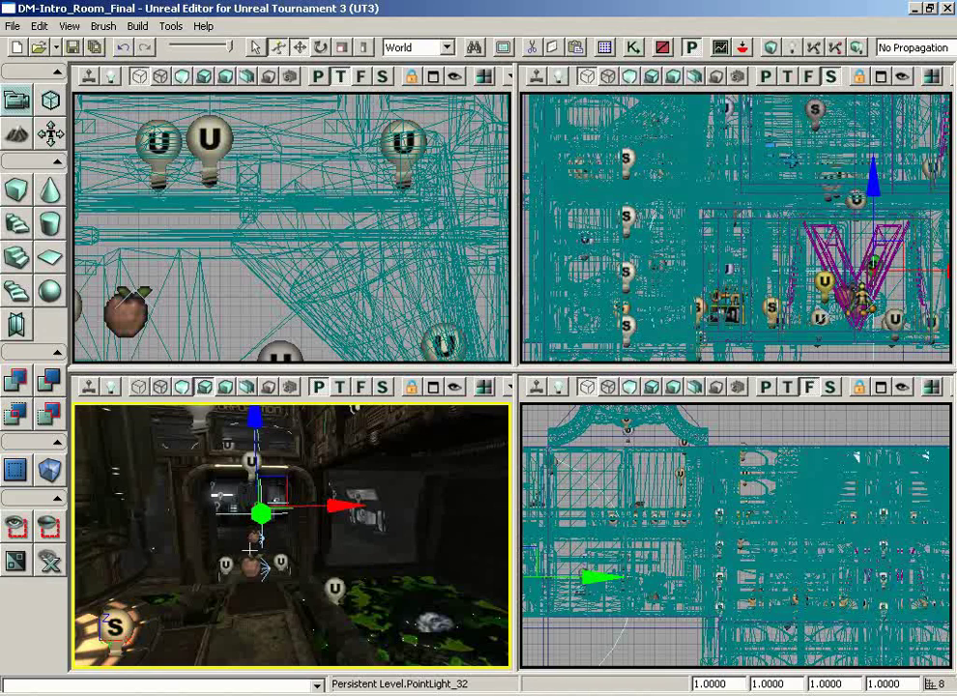
mouse_move(249, 555)
left_mouse_down()
mouse_move(248, 402)
mouse_move(240, 402)
mouse_move(248, 556)
left_mouse_up()
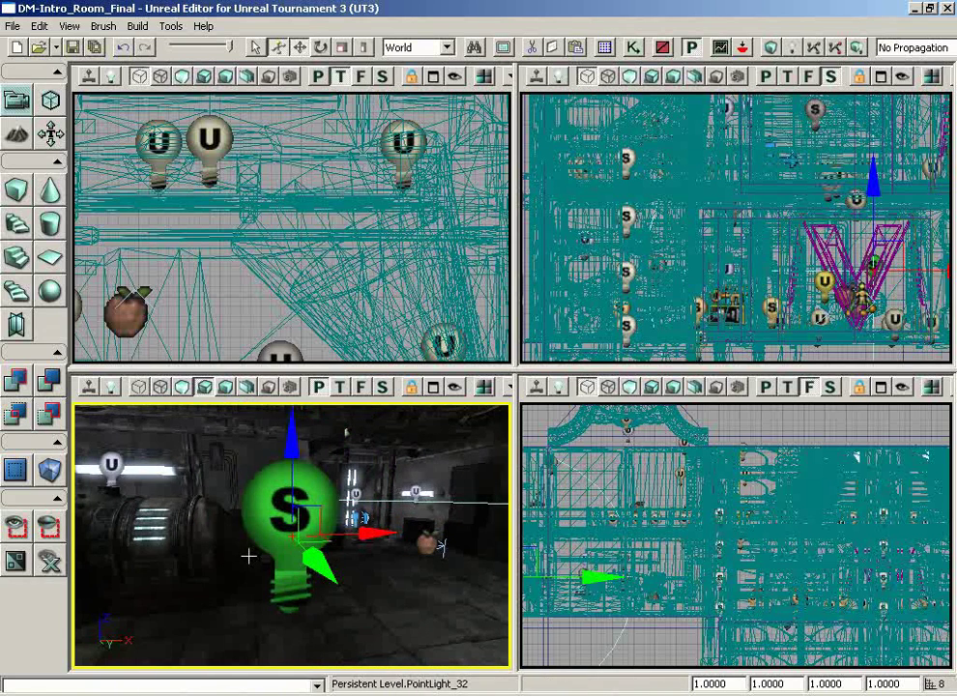
left_click_drag(249, 556, 227, 576)
right_click_drag(177, 617, 211, 596)
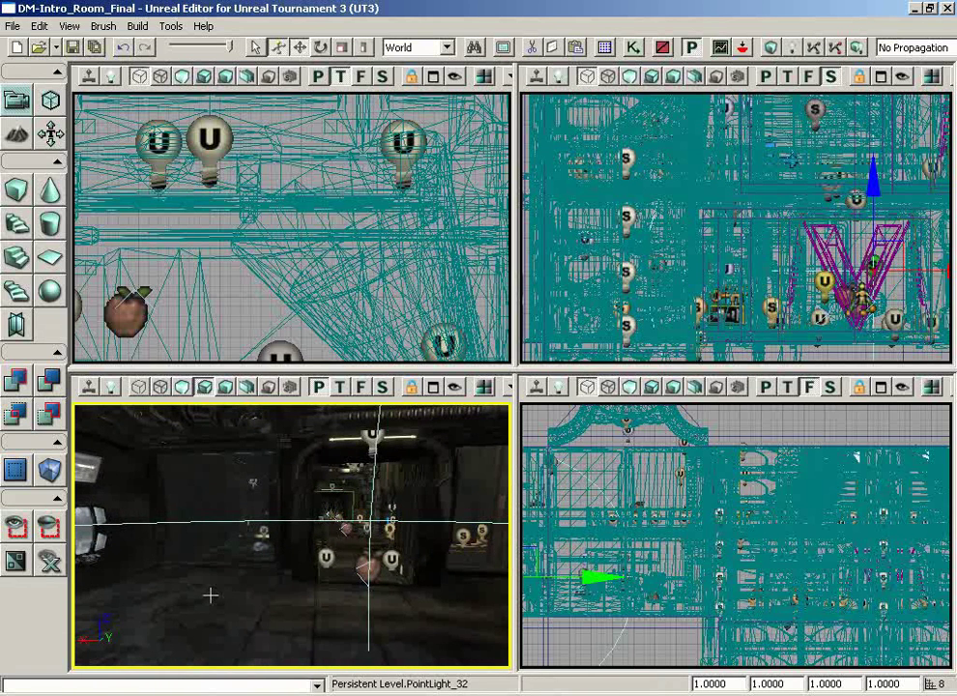